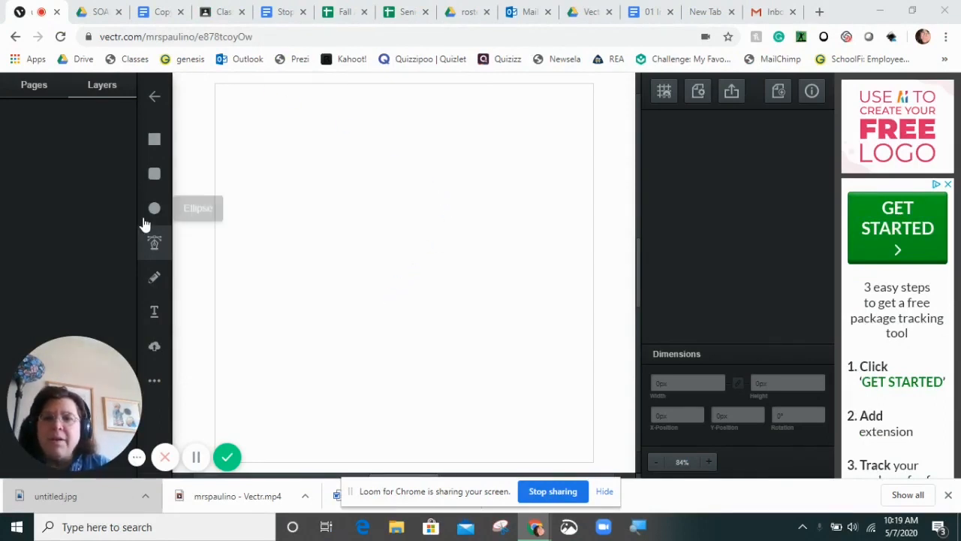
# Step: Draw a closed heart outline about 258 px wide and 256 px tall with the Pen tool and fill it with green
pyautogui.click(153, 244)
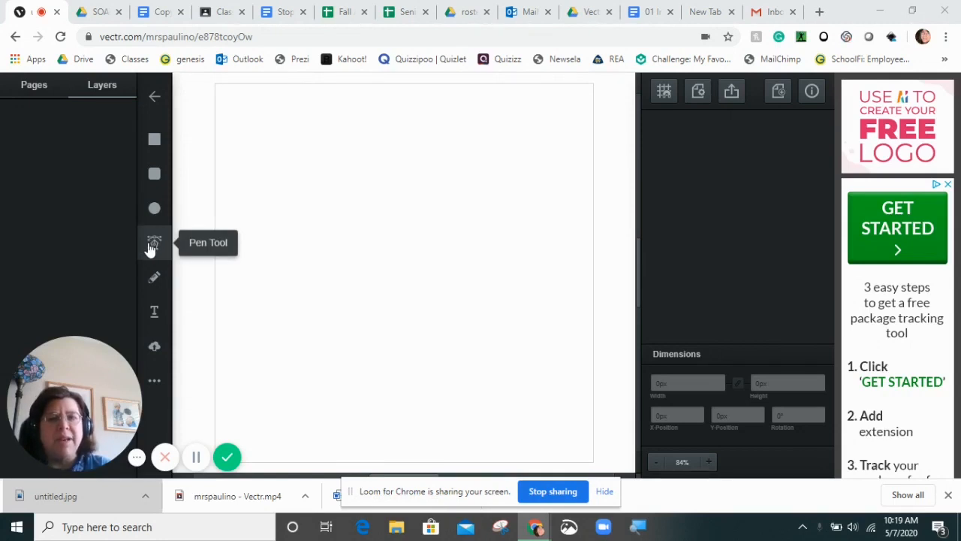
pyautogui.click(156, 252)
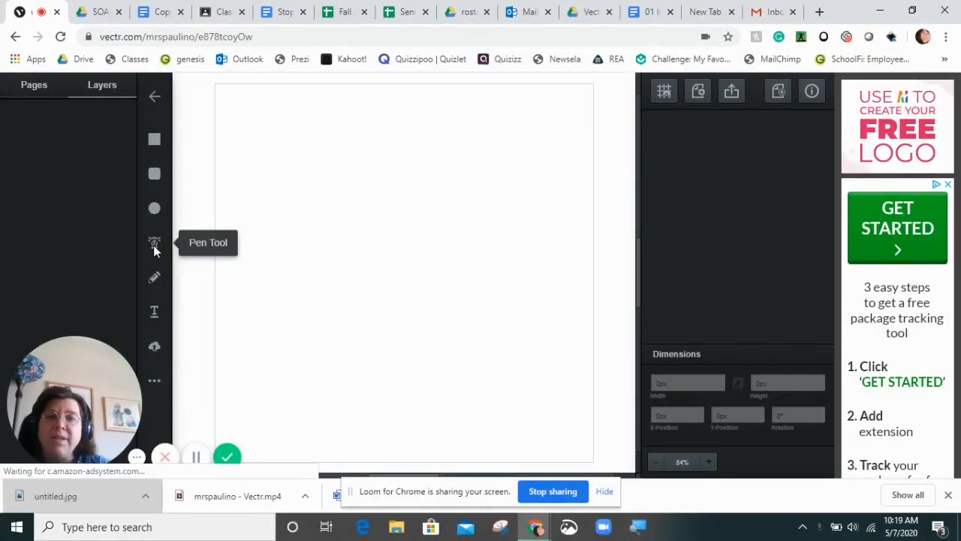
pyautogui.click(154, 245)
pyautogui.click(396, 218)
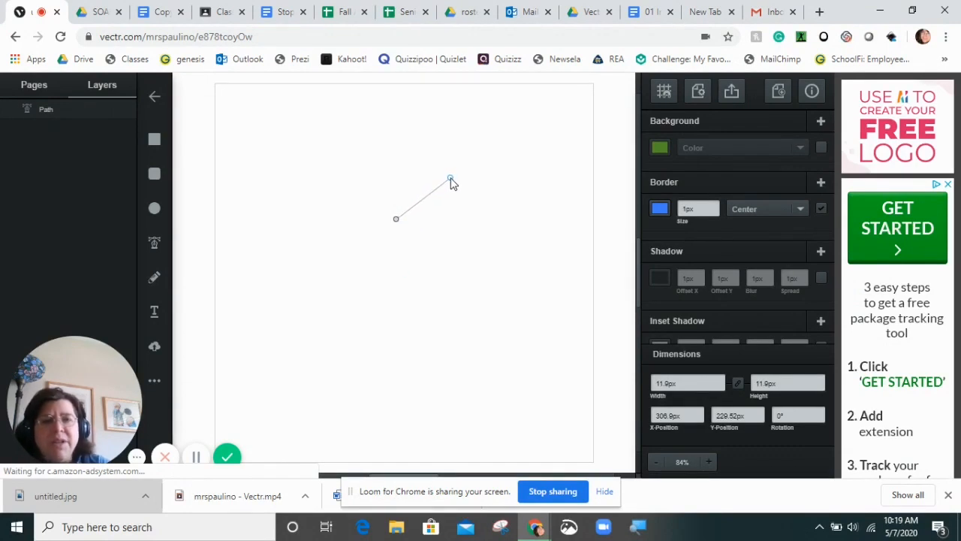
pyautogui.moveTo(450, 179); pyautogui.dragTo(483, 188)
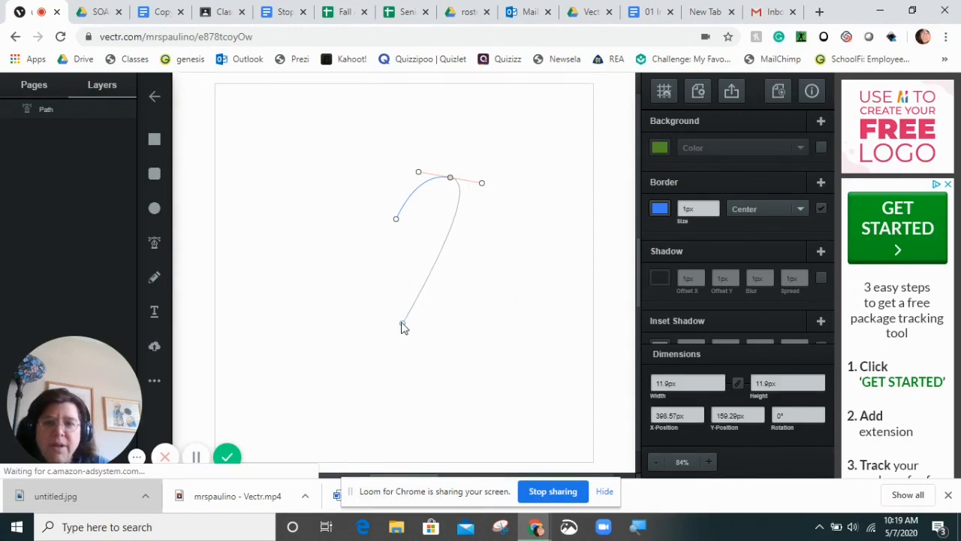
pyautogui.moveTo(395, 323); pyautogui.dragTo(328, 373)
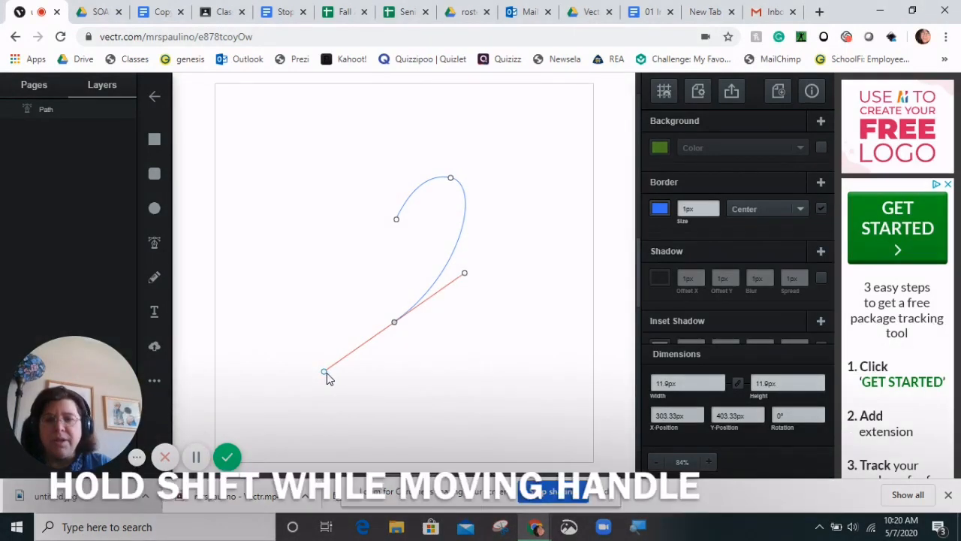
pyautogui.moveTo(325, 373); pyautogui.dragTo(328, 286)
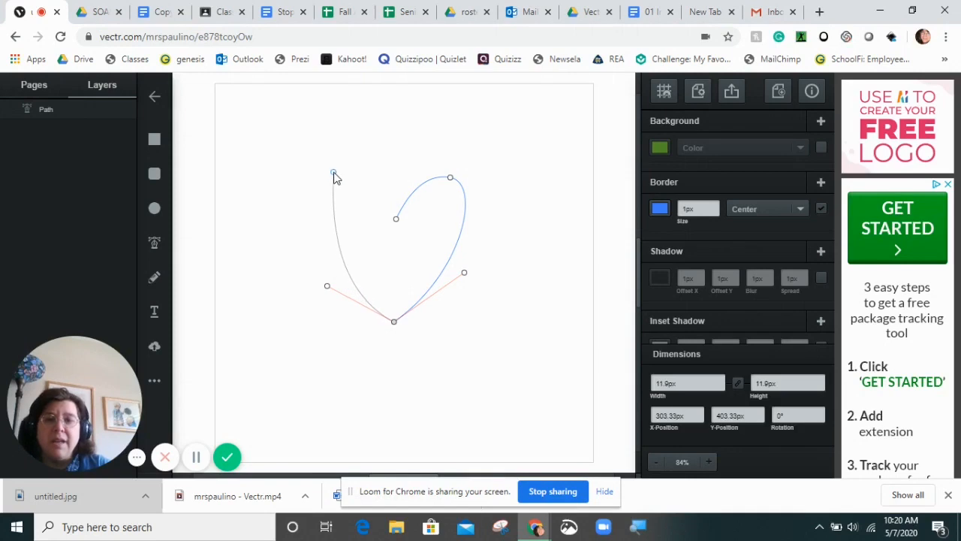
pyautogui.moveTo(331, 179); pyautogui.dragTo(371, 158)
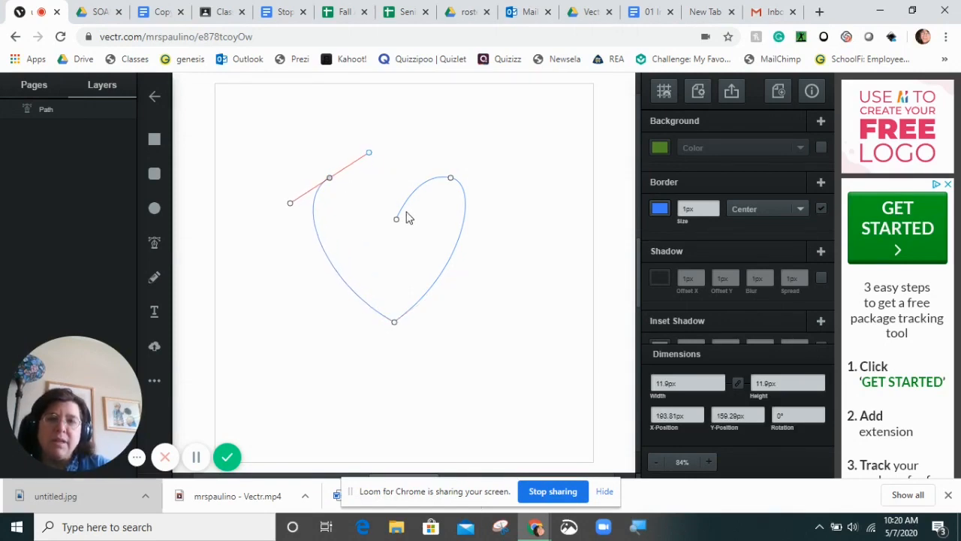
pyautogui.click(396, 220)
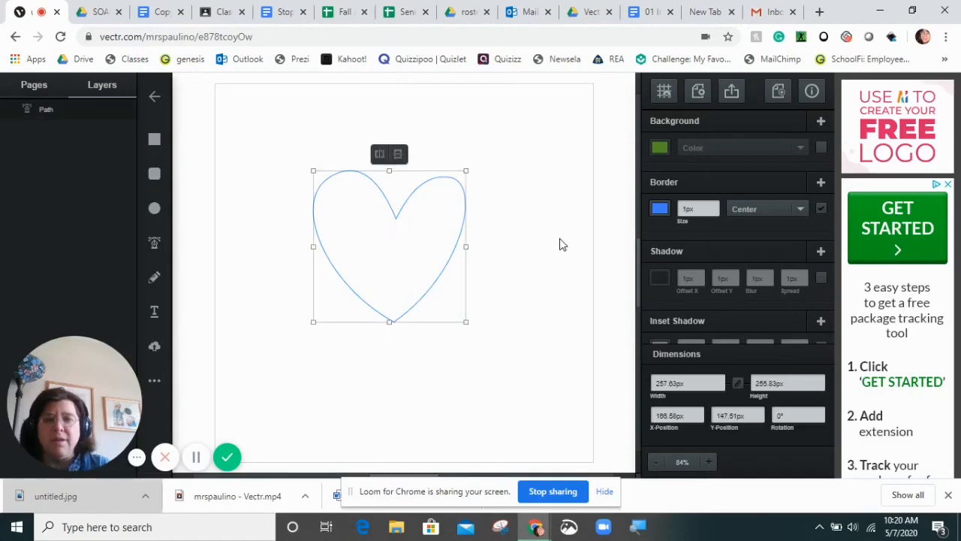
pyautogui.click(660, 148)
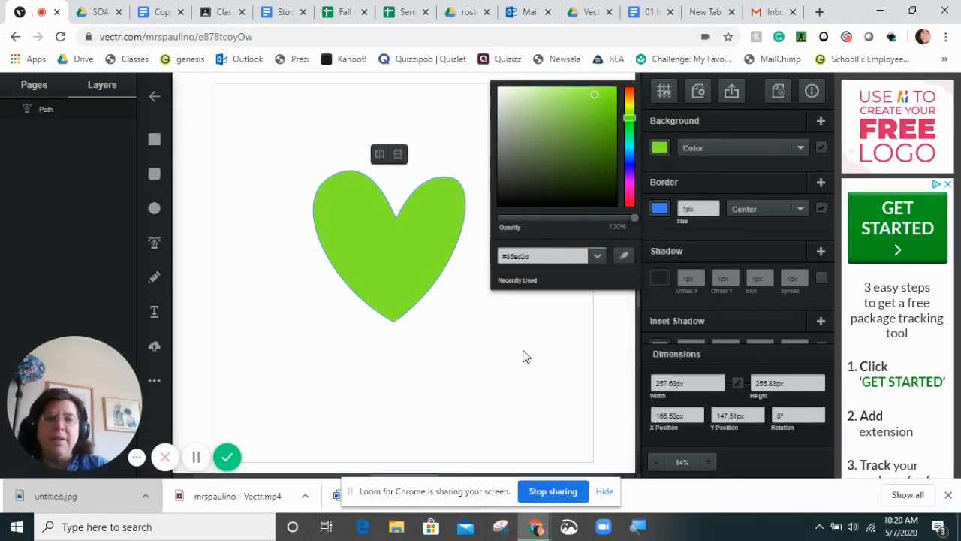
# Step: Try flipping the green heart vertically and horizontally, returning it to its original orientation
pyautogui.click(398, 154)
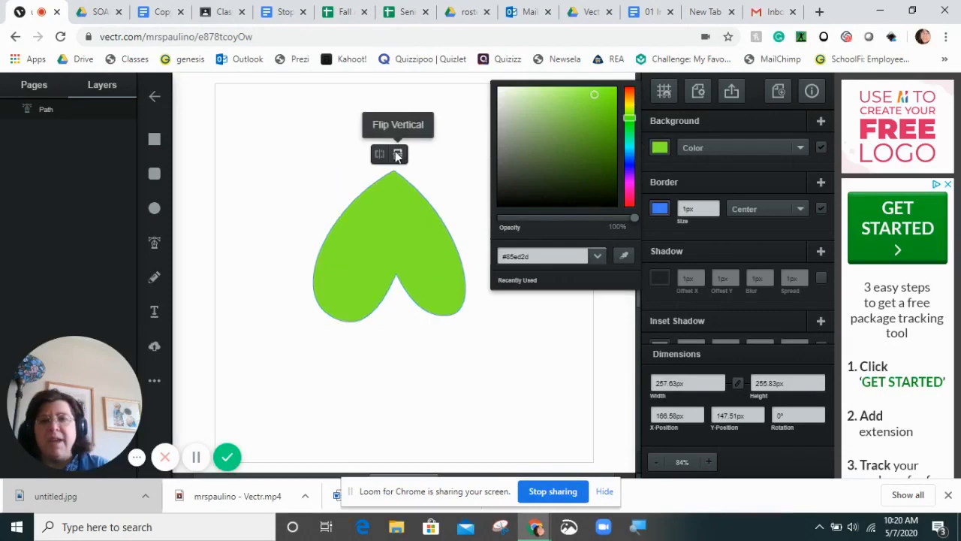
pyautogui.click(380, 155)
pyautogui.click(398, 154)
pyautogui.click(381, 156)
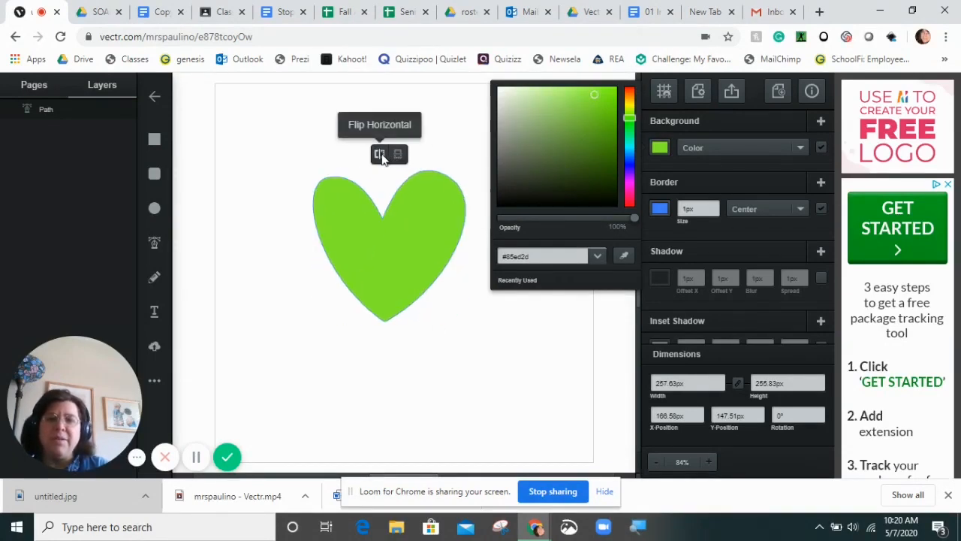
pyautogui.click(380, 156)
pyautogui.click(287, 144)
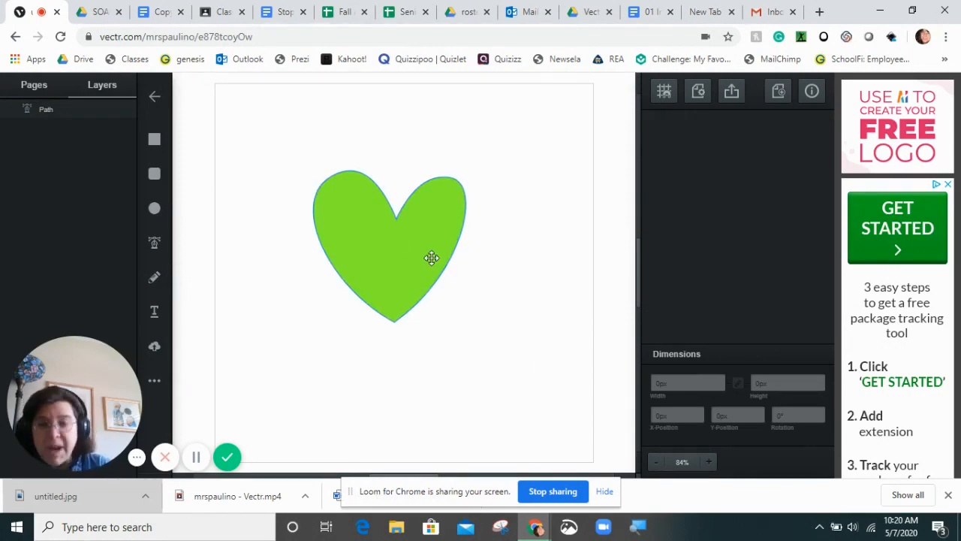
# Step: Duplicate the green heart, move the copy down and to the right, and shrink it to about 130 px wide
pyautogui.click(406, 260)
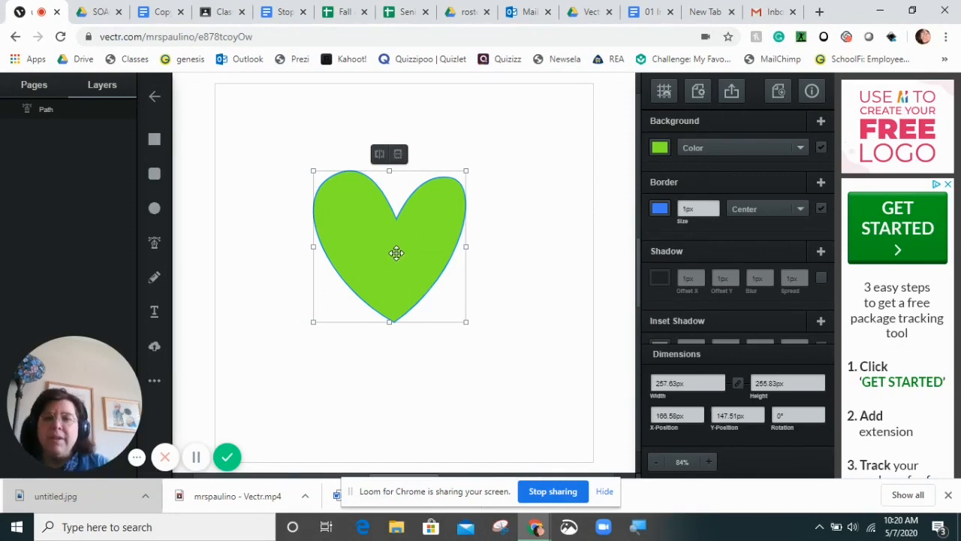
pyautogui.rightClick(396, 253)
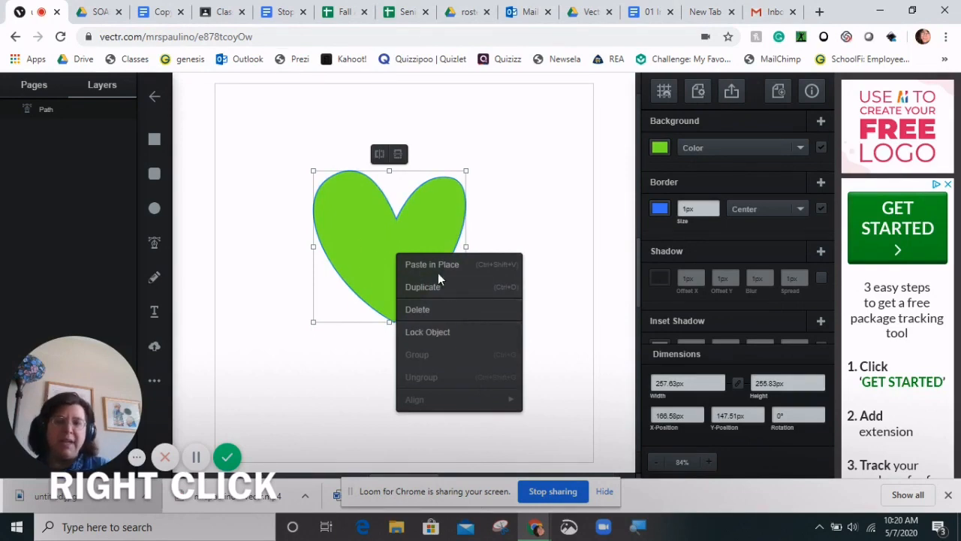
pyautogui.rightClick(377, 243)
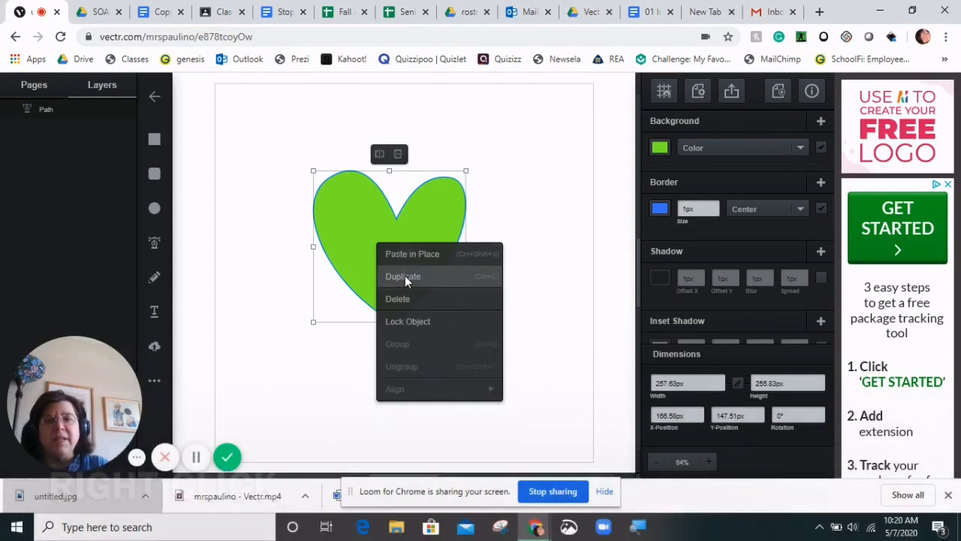
pyautogui.click(405, 275)
pyautogui.moveTo(391, 269); pyautogui.dragTo(482, 338)
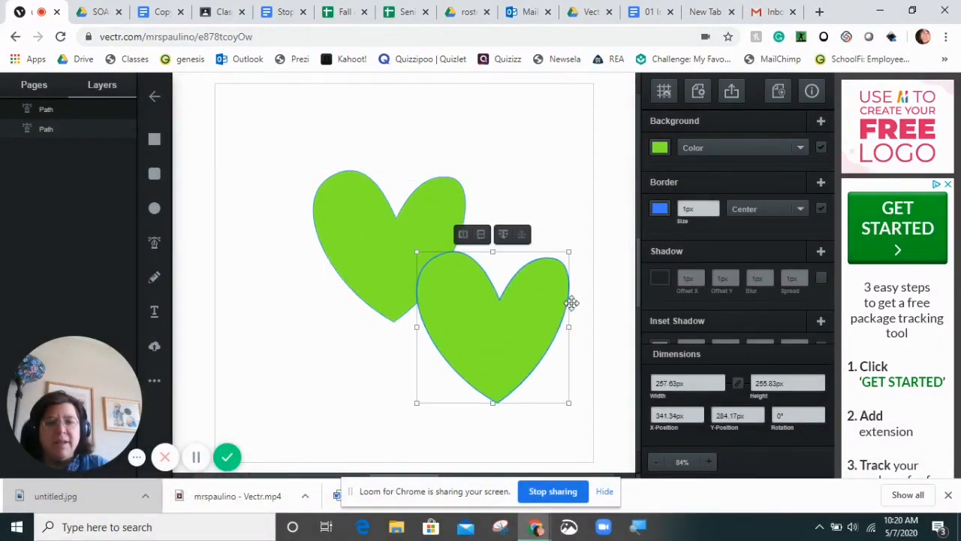
pyautogui.moveTo(568, 250); pyautogui.dragTo(492, 330)
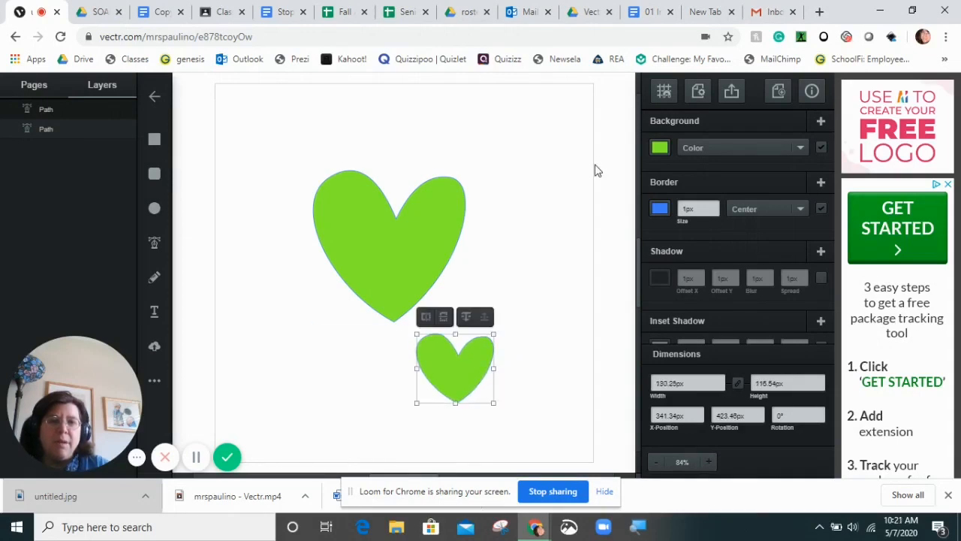
# Step: Change the small heart's fill to orange and place it in the middle of the large green heart
pyautogui.click(658, 148)
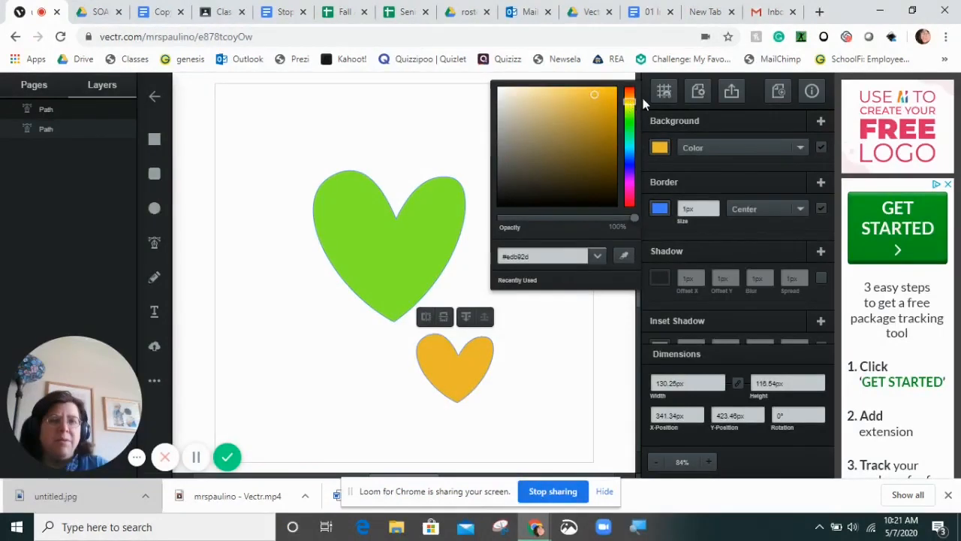
pyautogui.click(566, 285)
pyautogui.moveTo(457, 371); pyautogui.dragTo(393, 260)
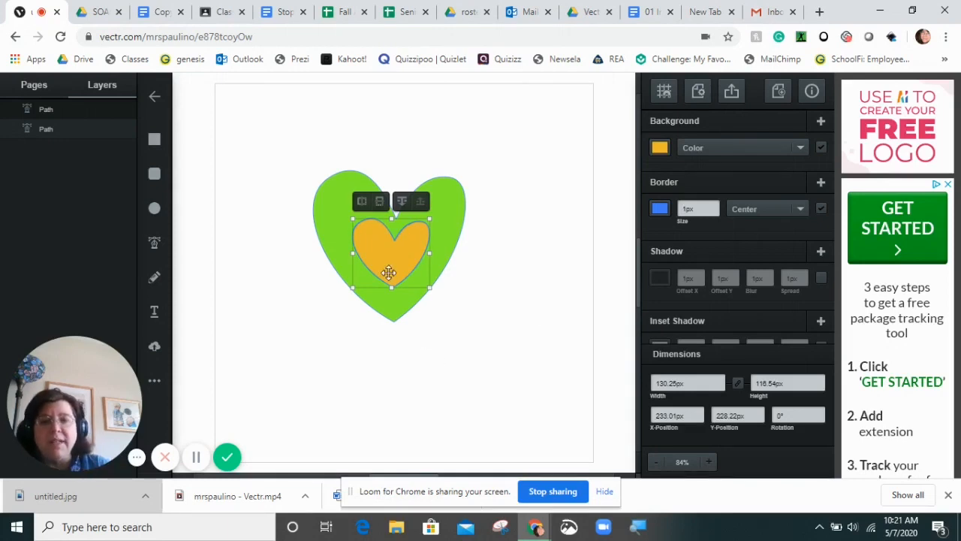
# Step: Try flipping the orange heart vertically and sending it behind the green heart, restoring its orientation and front position
pyautogui.click(381, 202)
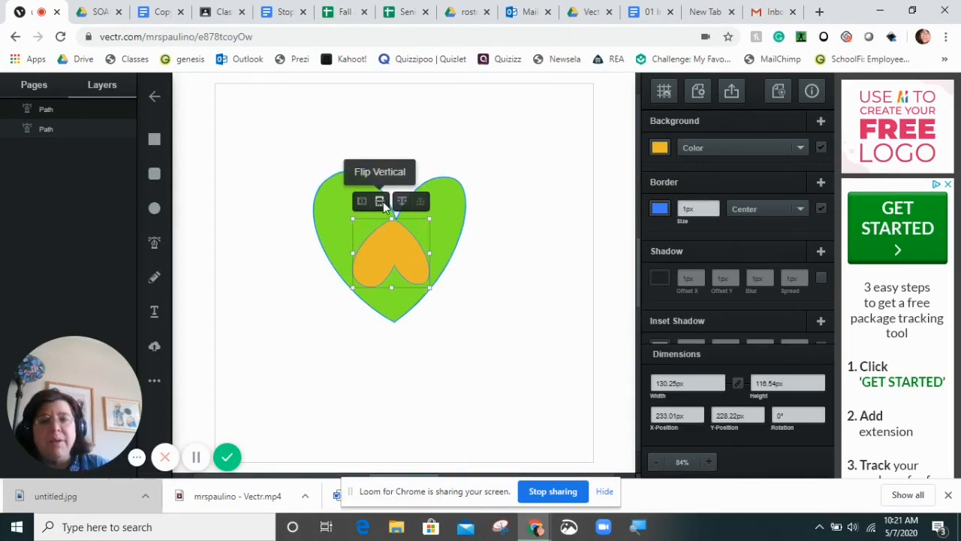
pyautogui.click(402, 201)
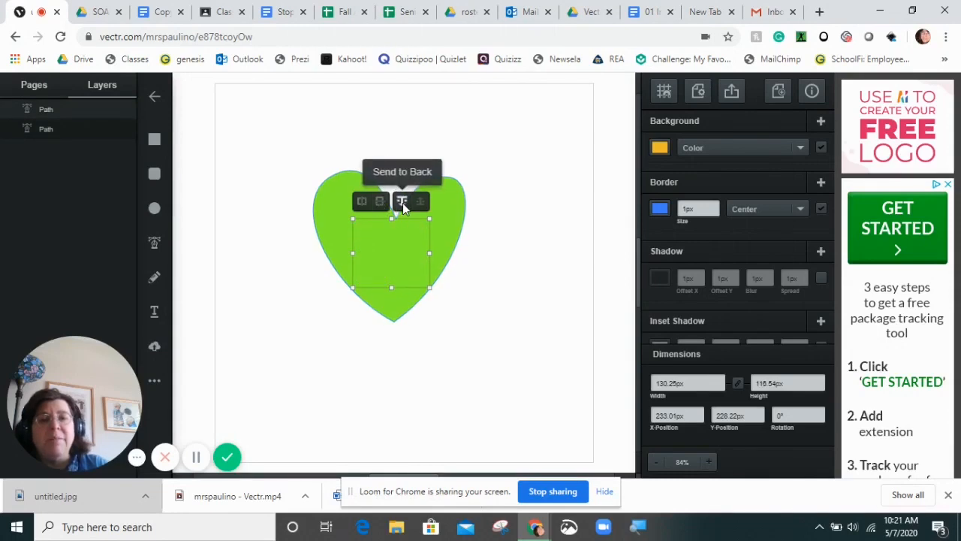
pyautogui.click(422, 201)
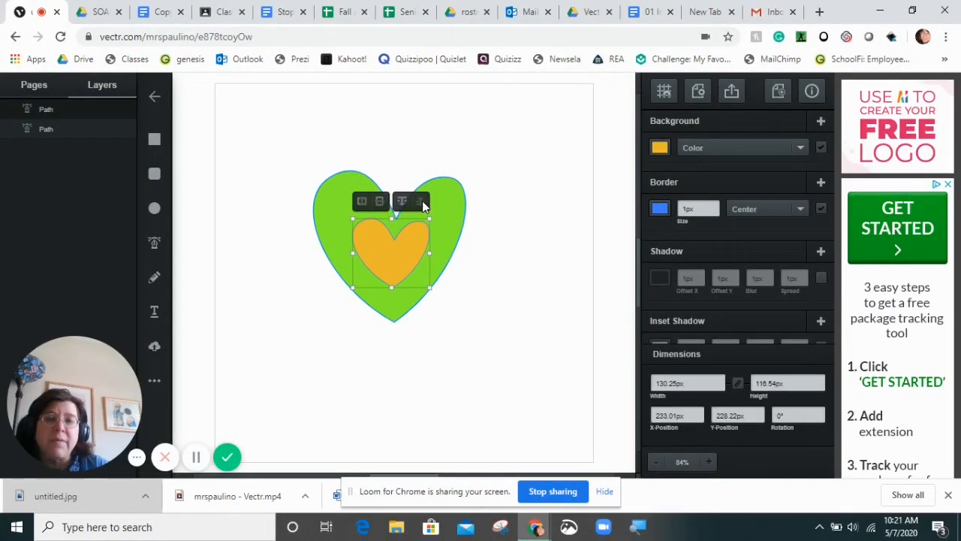
# Step: Select both hearts and subtract the small orange heart from the large green one to cut a heart-shaped hole
pyautogui.moveTo(278, 134); pyautogui.dragTo(546, 348)
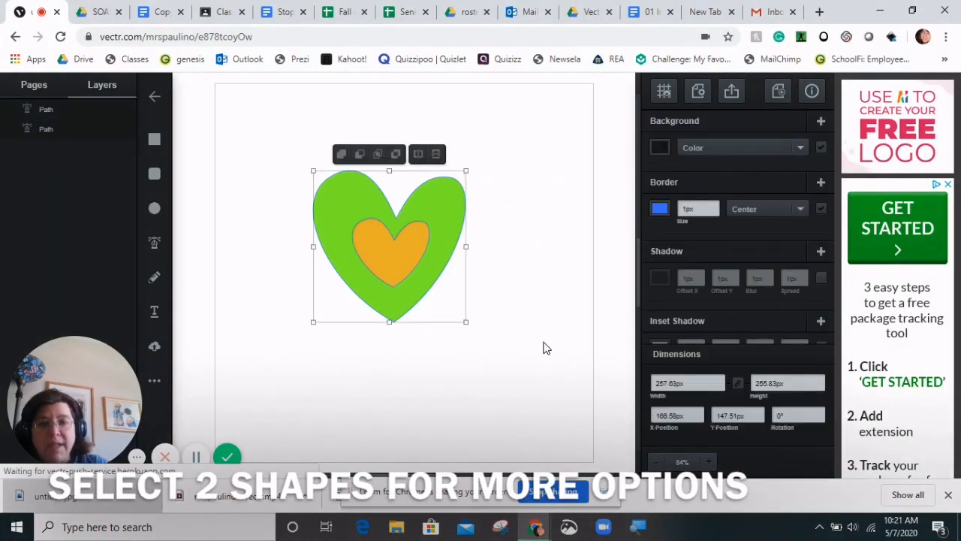
pyautogui.click(342, 156)
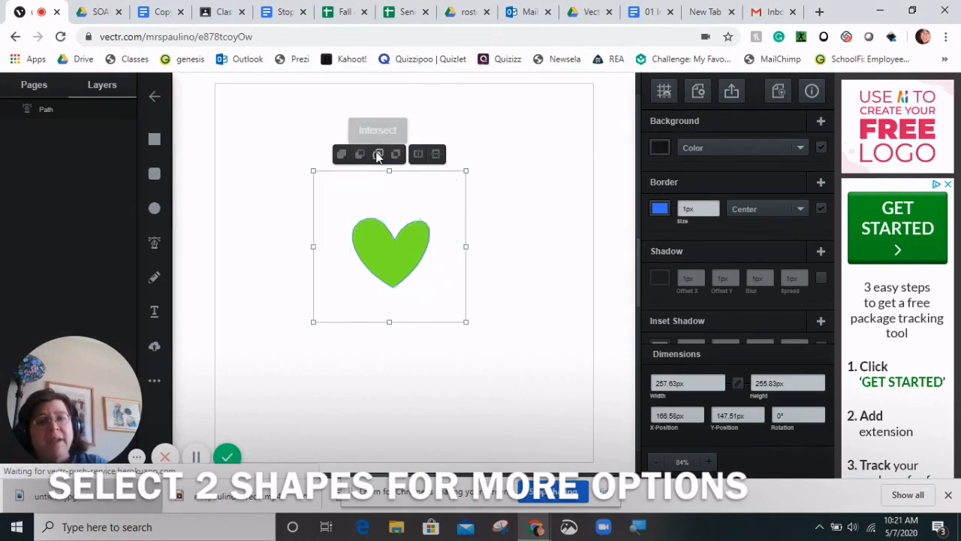
pyautogui.click(421, 156)
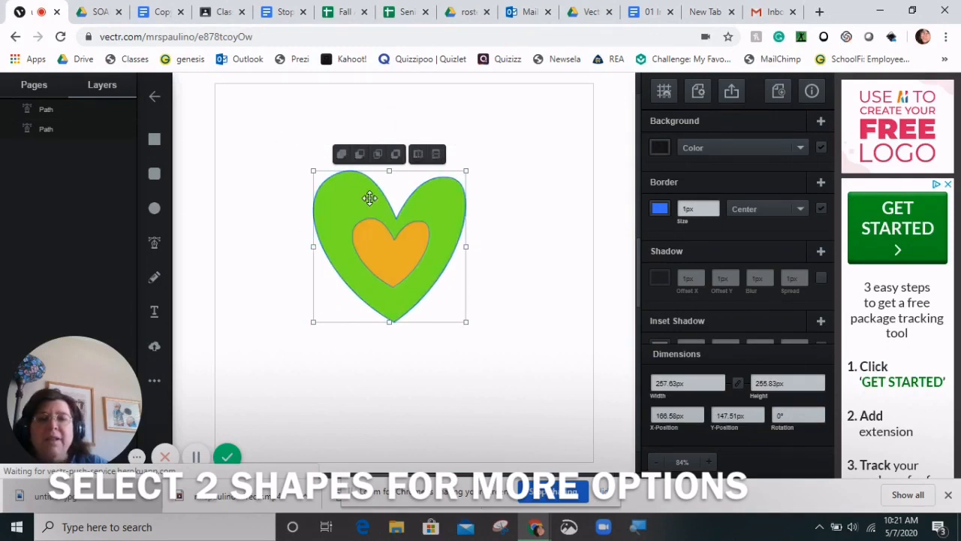
pyautogui.click(360, 156)
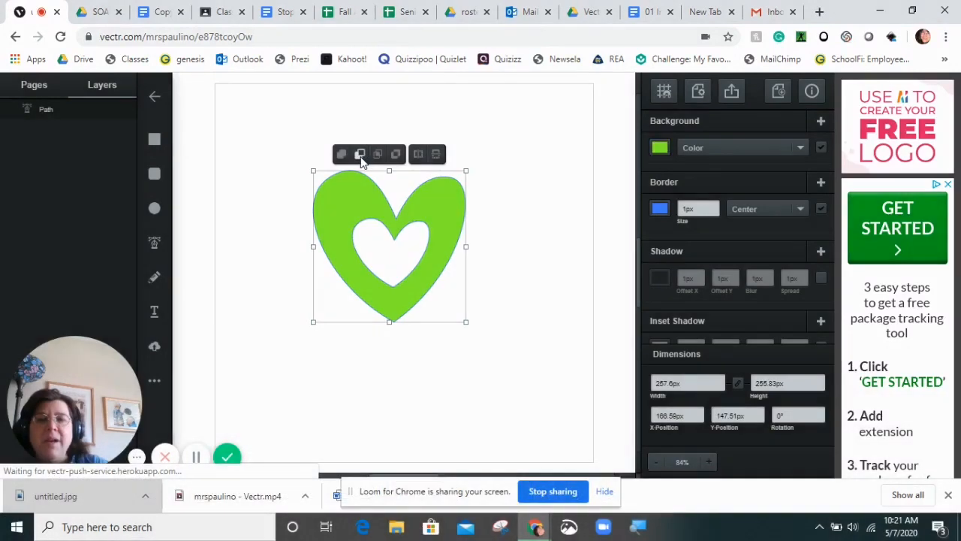
pyautogui.click(473, 274)
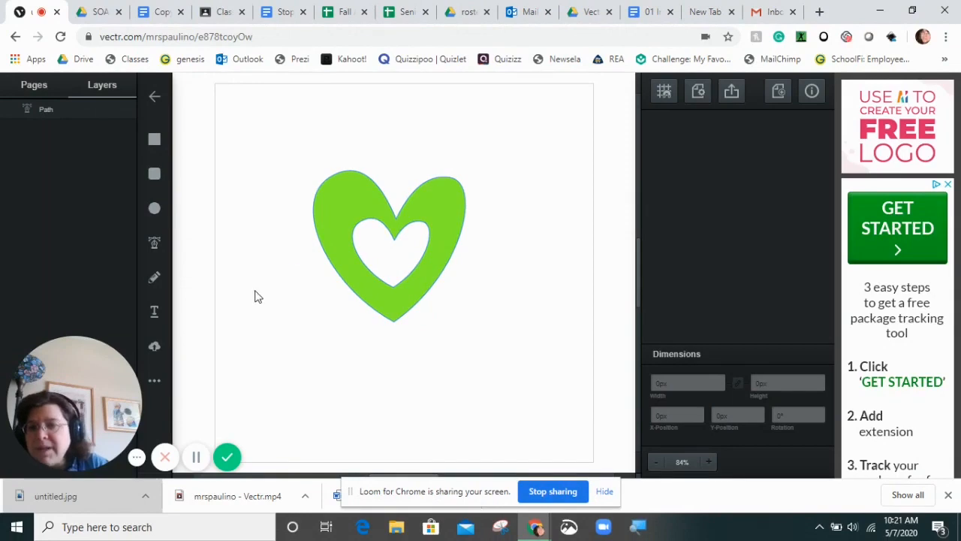
# Step: Open the inner heart cutout for node editing and move its top notch node slightly upward
pyautogui.click(396, 241)
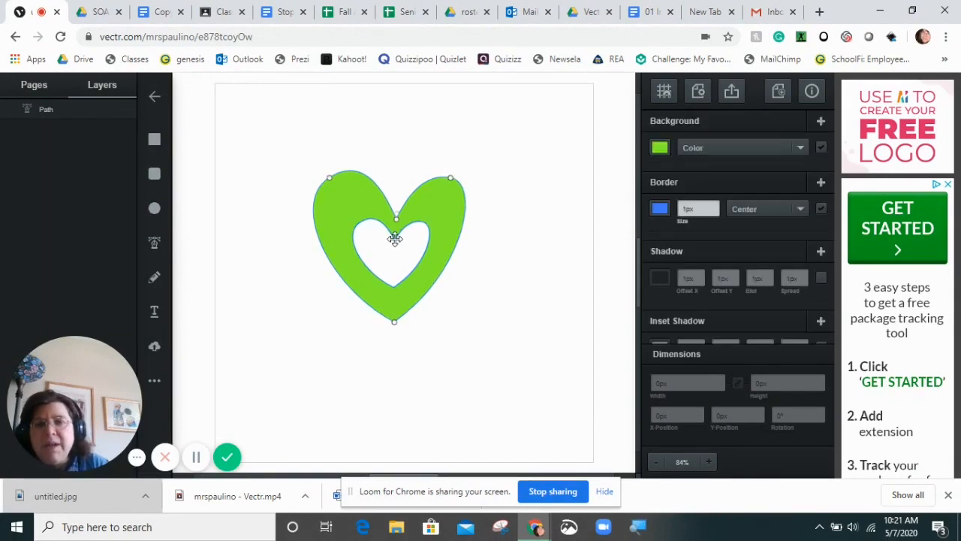
pyautogui.click(395, 238)
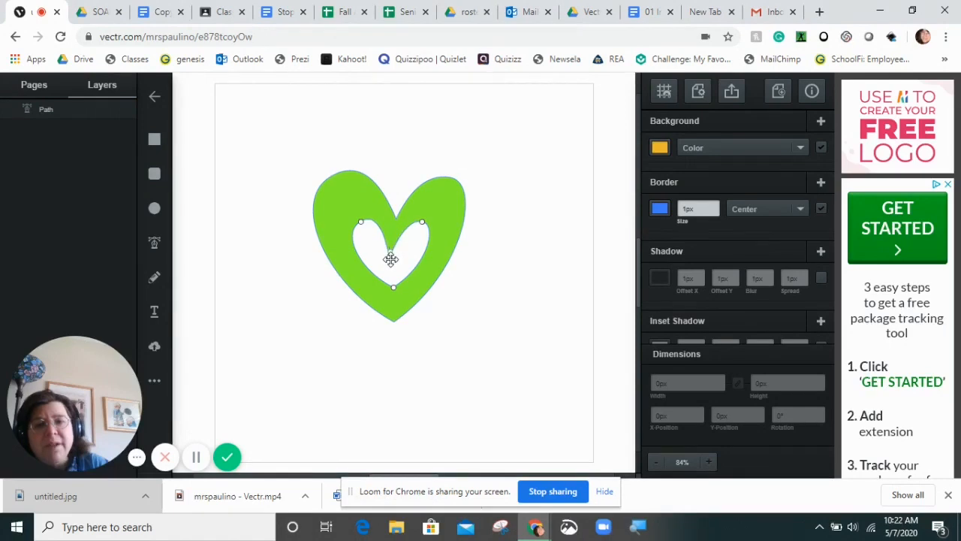
pyautogui.click(393, 238)
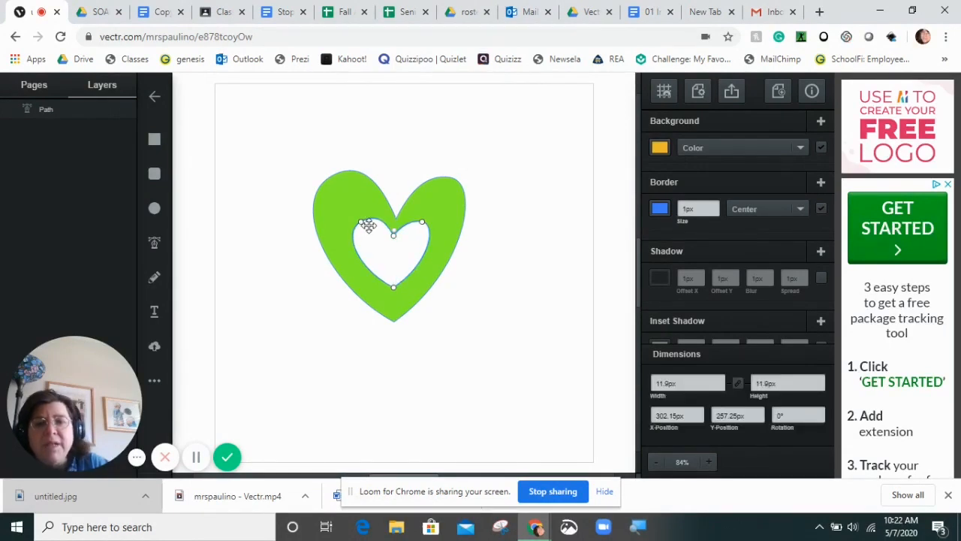
# Step: Enlarge the inner heart cutout by moving its two upper nodes outward, adjusting the right node's curve handle and lowering the bottom point
pyautogui.moveTo(360, 227); pyautogui.dragTo(344, 206)
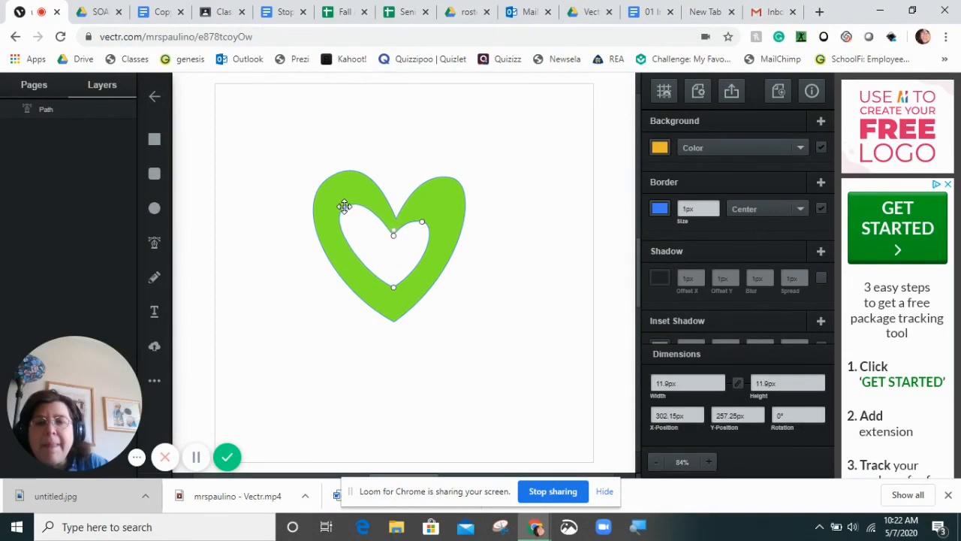
pyautogui.moveTo(423, 226); pyautogui.dragTo(444, 201)
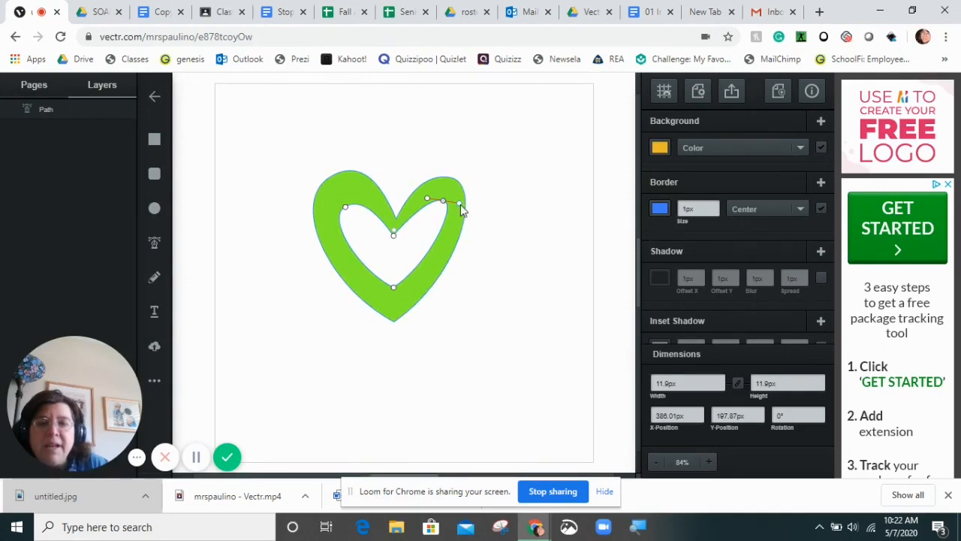
pyautogui.moveTo(460, 205); pyautogui.dragTo(465, 208)
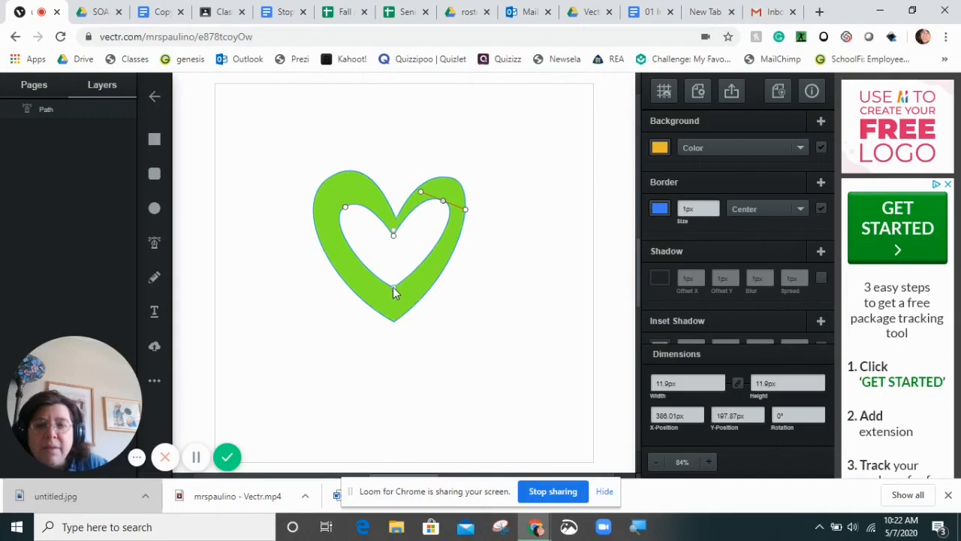
pyautogui.moveTo(393, 291); pyautogui.dragTo(393, 307)
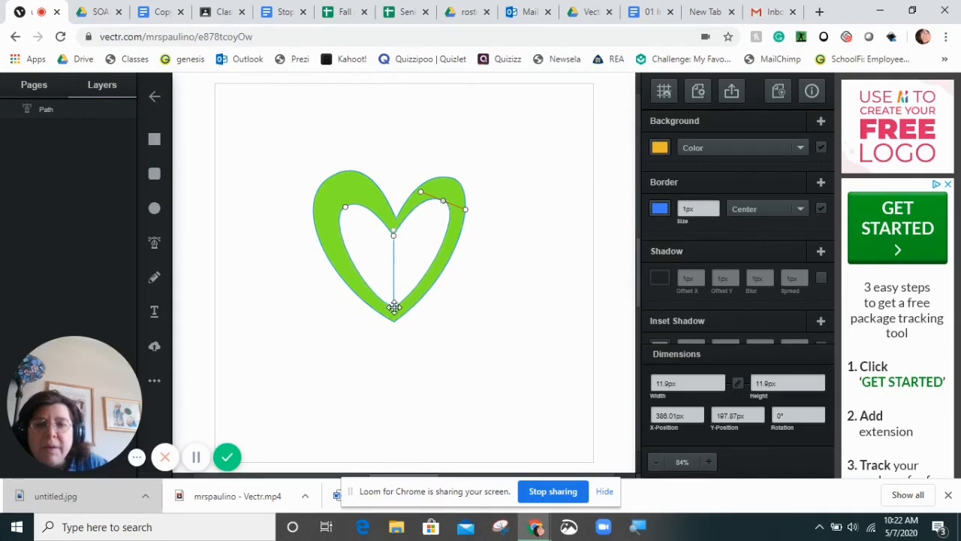
pyautogui.click(409, 135)
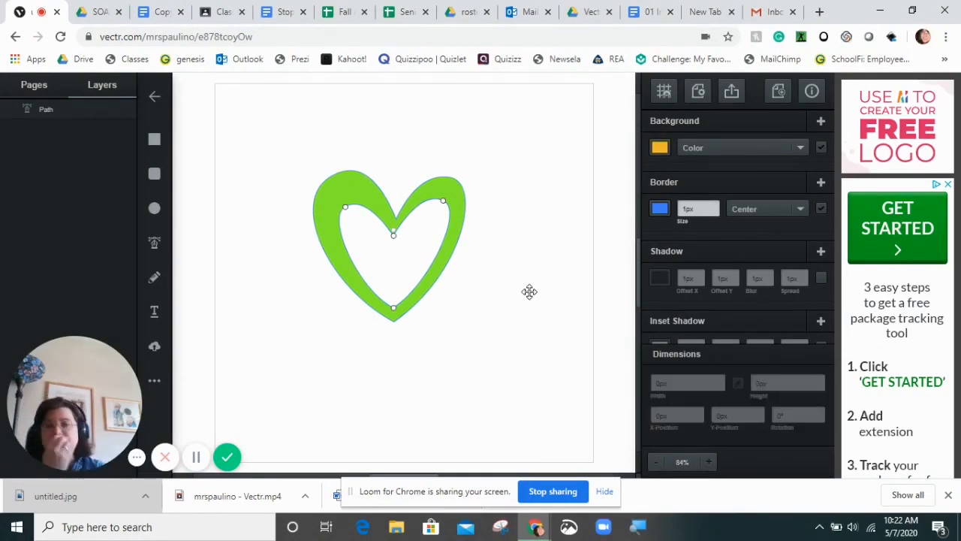
# Step: Draw a freehand leaf outline about 413 by 293 px with the Pencil tool, below and beside the green heart
pyautogui.click(470, 390)
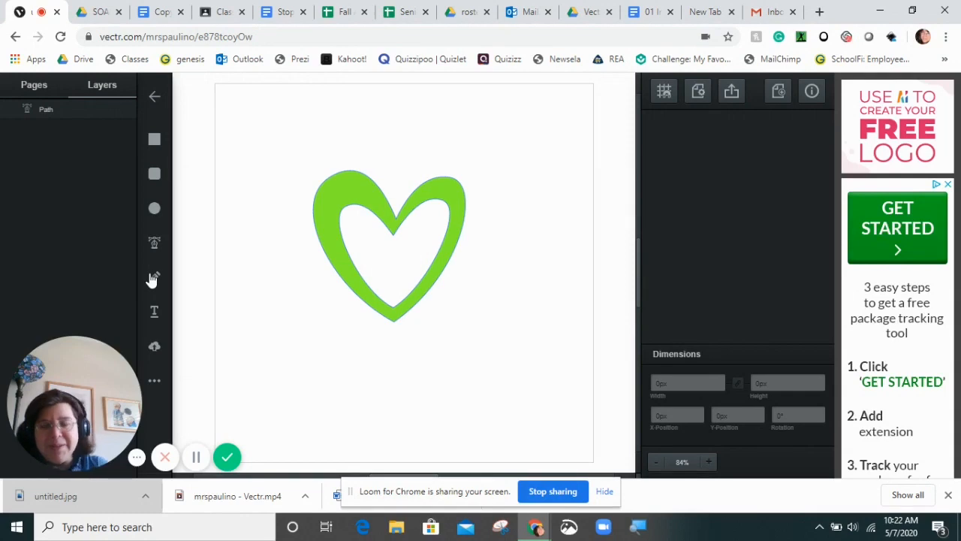
pyautogui.click(155, 278)
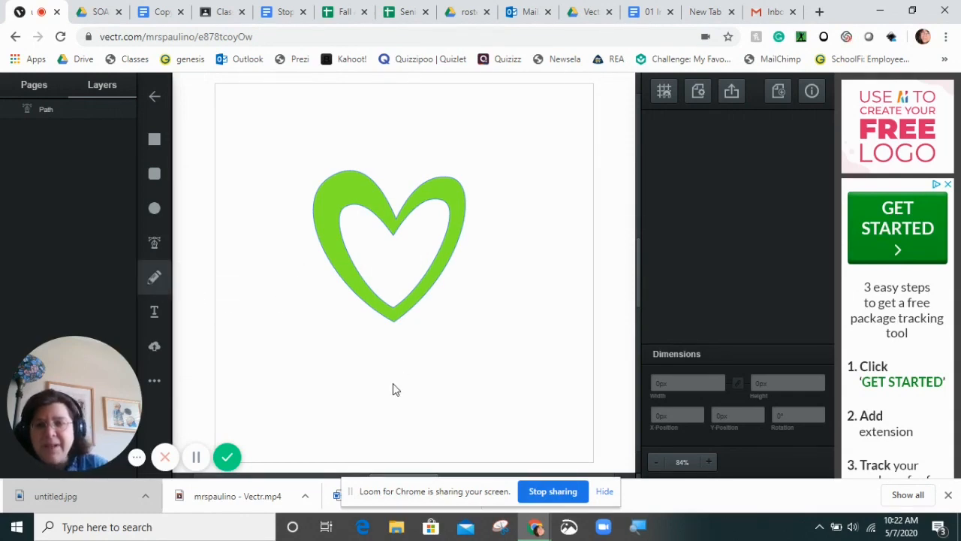
pyautogui.moveTo(365, 425)
pyautogui.mouseDown()
pyautogui.moveTo(377, 377)
pyautogui.moveTo(419, 326)
pyautogui.moveTo(561, 266)
pyautogui.moveTo(610, 258)
pyautogui.moveTo(602, 285)
pyautogui.moveTo(564, 323)
pyautogui.moveTo(440, 356)
pyautogui.moveTo(364, 406)
pyautogui.mouseUp()
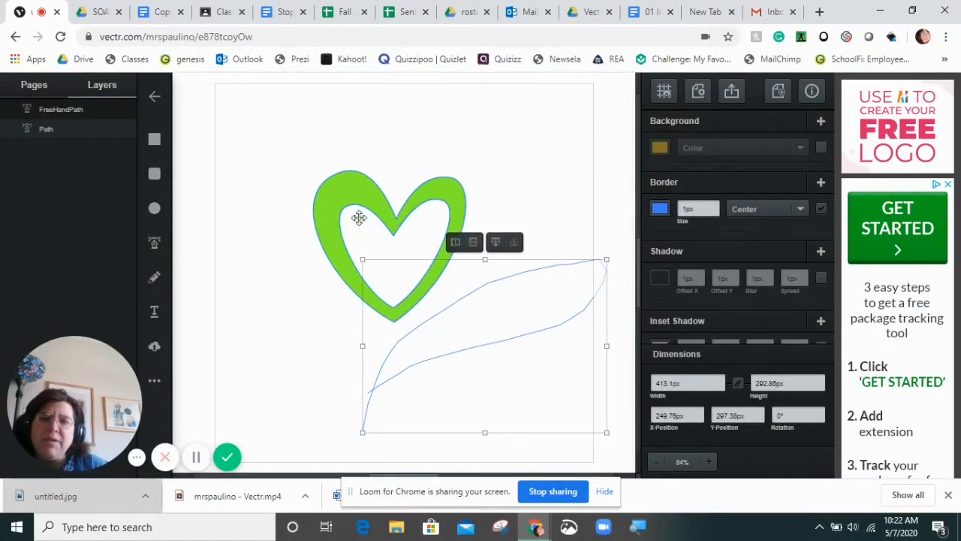
pyautogui.click(520, 285)
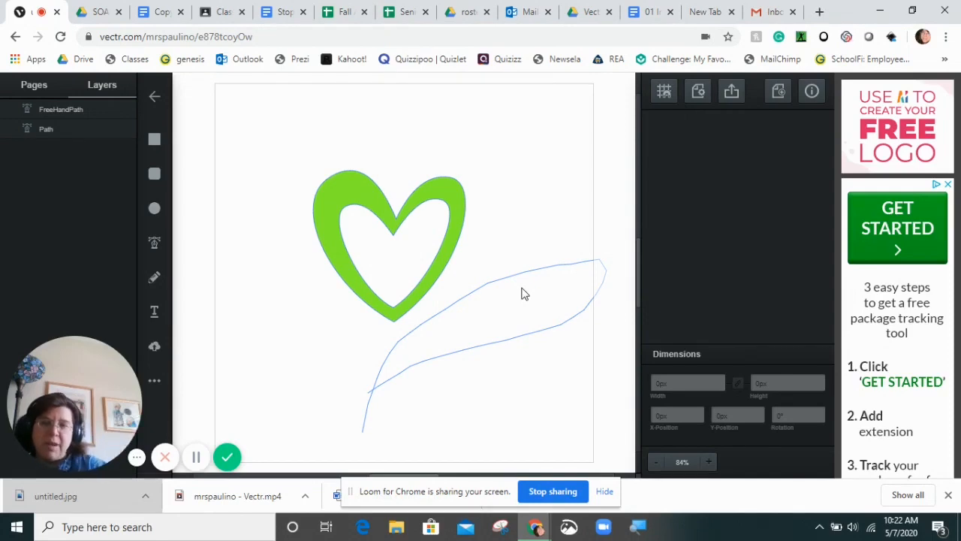
# Step: Open the leaf outline for node editing and smooth the corner on its upper edge with that node's curve handle
pyautogui.click(500, 279)
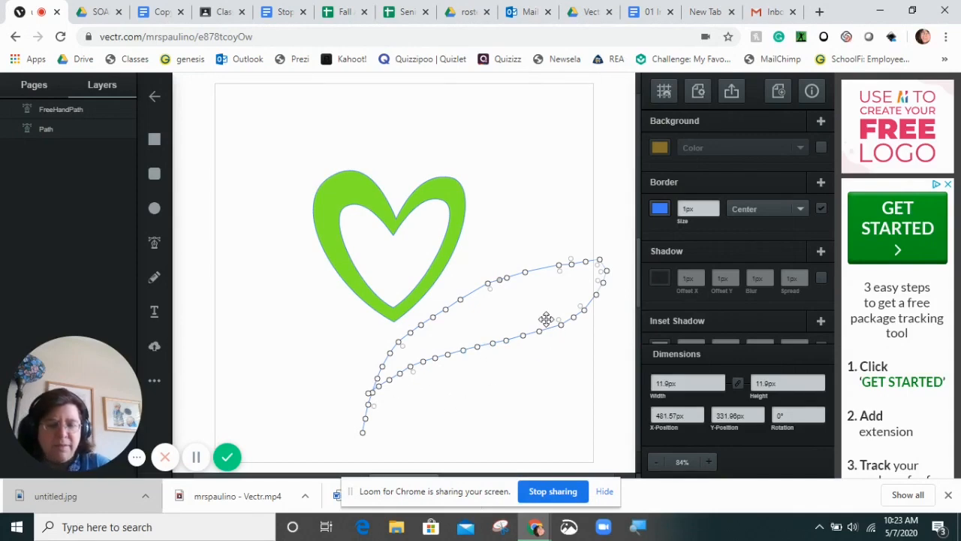
pyautogui.hotkey('ctrl', '=')
pyautogui.hotkey('ctrl', '=')
pyautogui.hotkey('ctrl', '=')
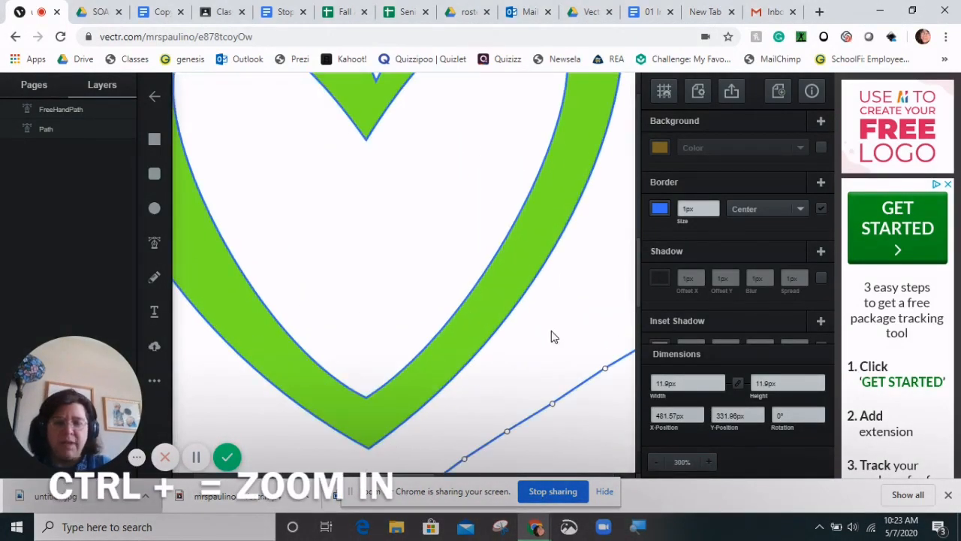
pyautogui.moveTo(569, 334); pyautogui.dragTo(319, 155)
pyautogui.moveTo(512, 328); pyautogui.dragTo(453, 277)
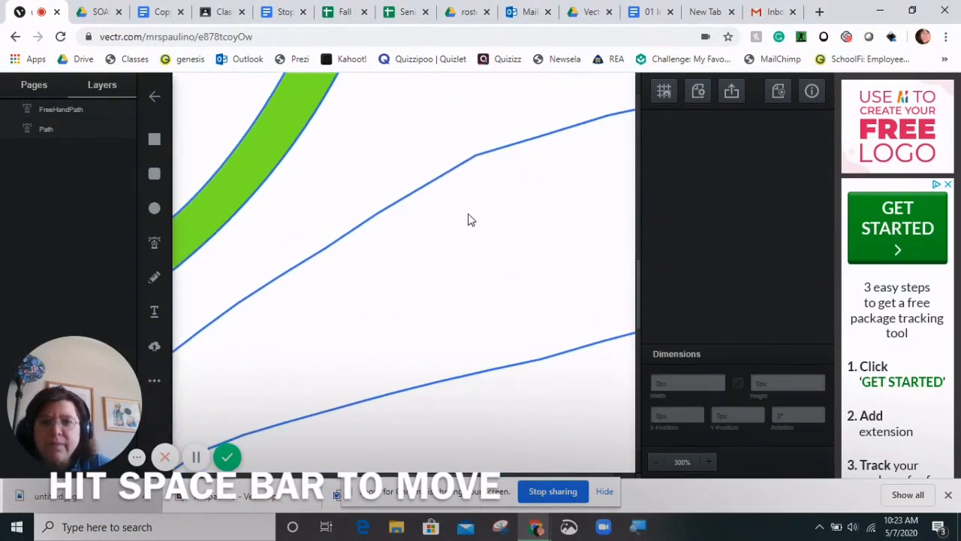
pyautogui.click(464, 158)
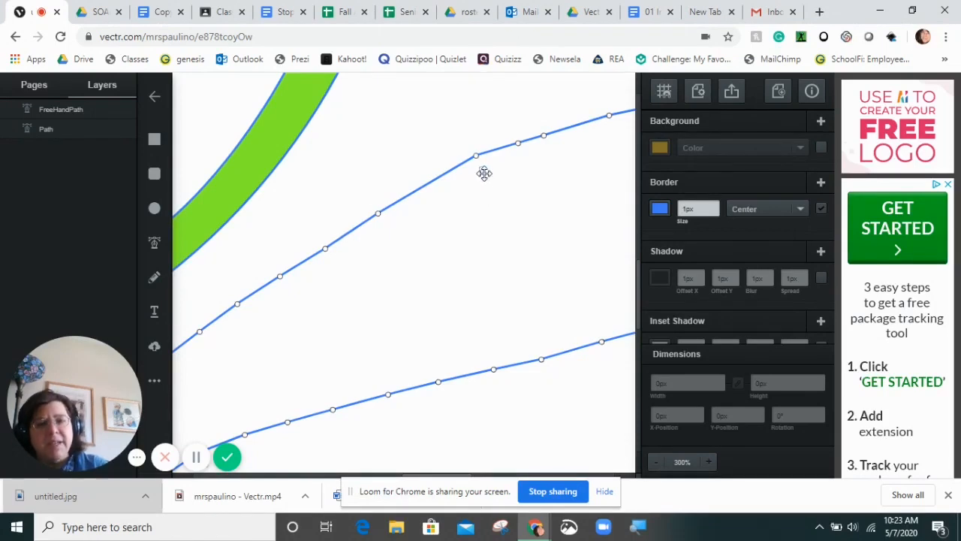
pyautogui.moveTo(482, 169); pyautogui.dragTo(489, 185)
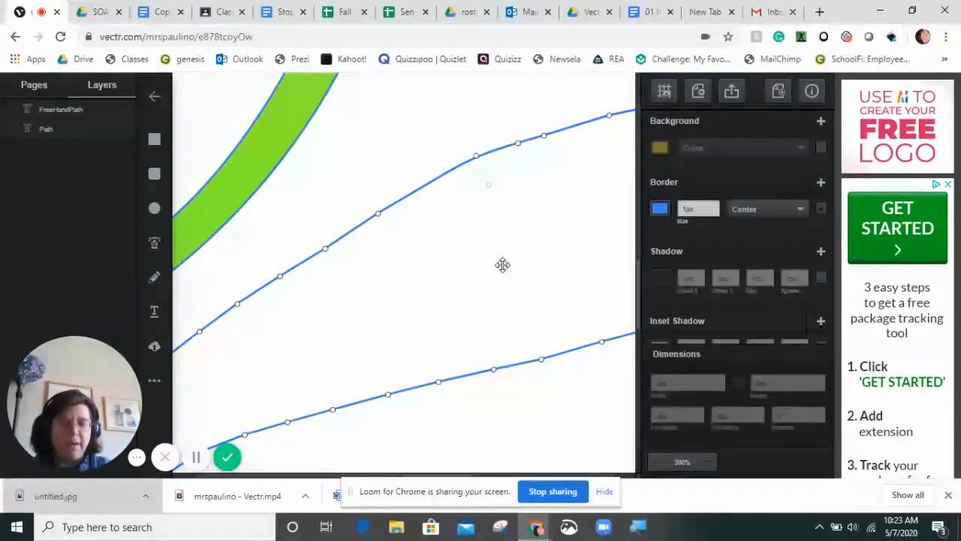
# Step: Fill the freehand leaf shape with green #4fed2d
pyautogui.scroll(-2, 502, 259)
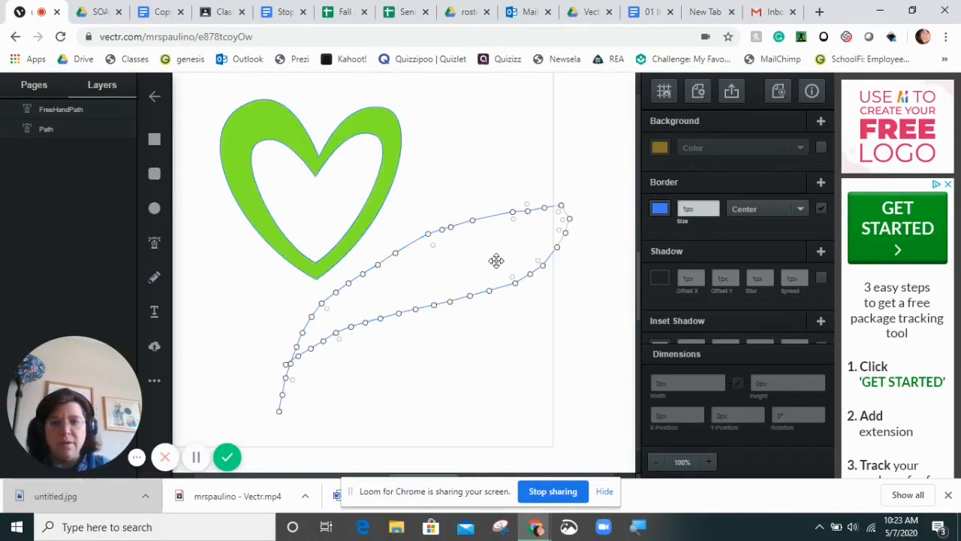
pyautogui.click(658, 148)
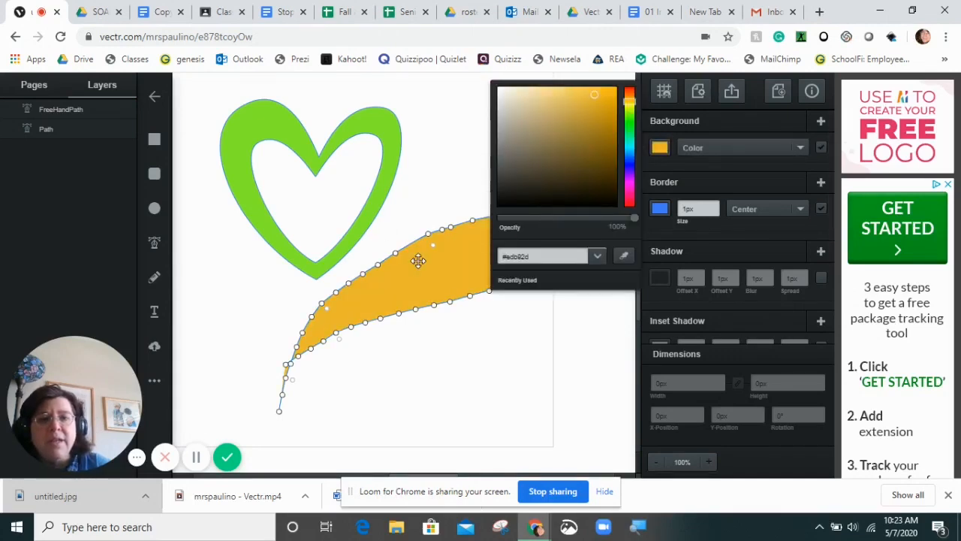
pyautogui.moveTo(640, 111); pyautogui.dragTo(631, 124)
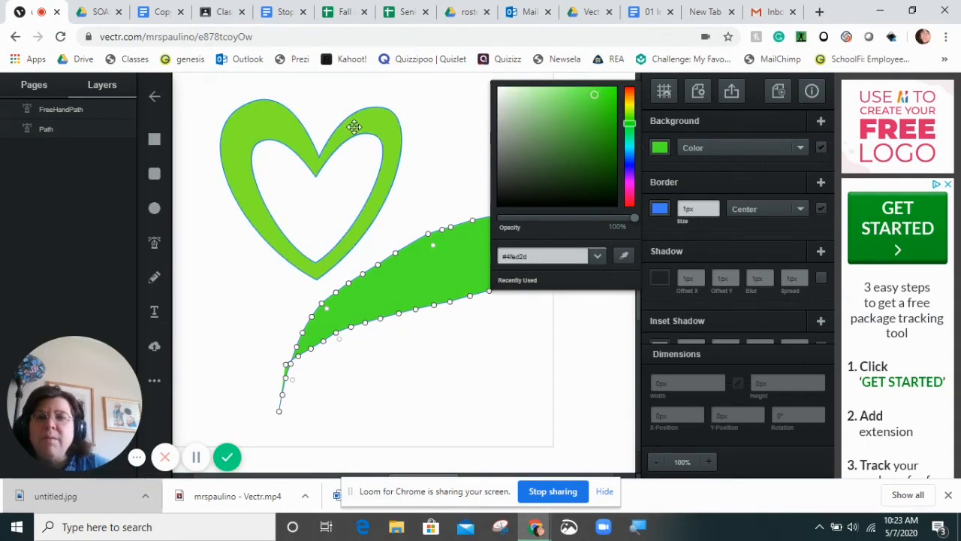
# Step: Change the heart's fill from green to a light pinkish purple by choosing a magenta hue and a paler shade
pyautogui.click(354, 126)
pyautogui.click(665, 150)
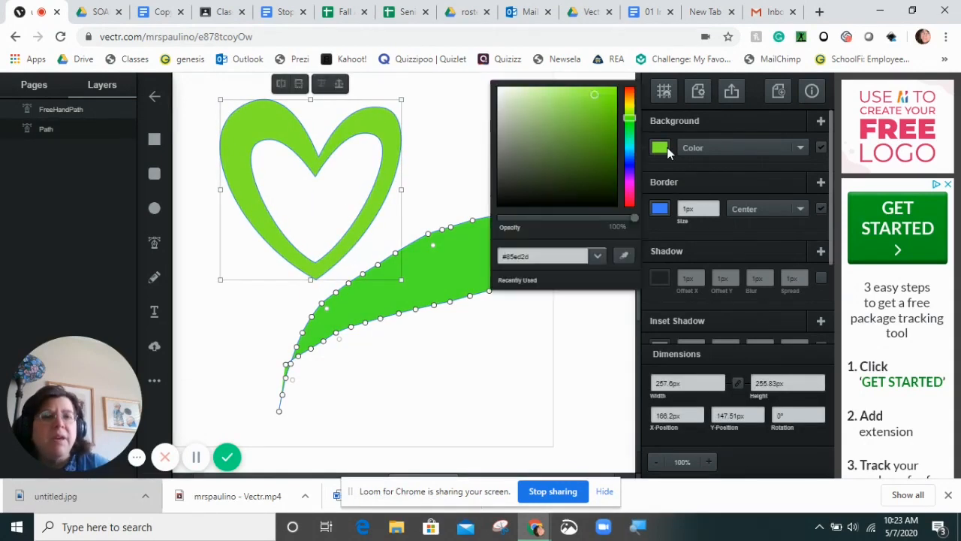
pyautogui.click(630, 184)
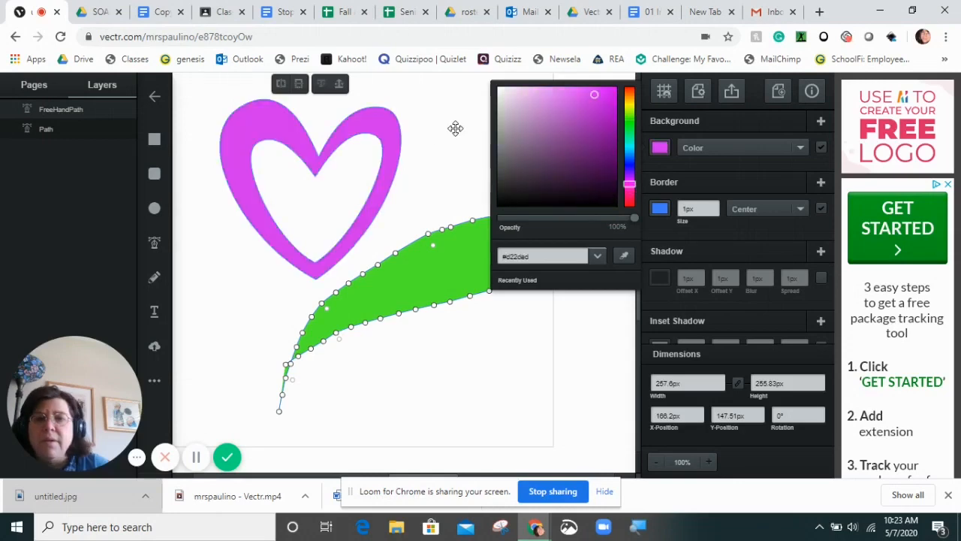
pyautogui.moveTo(560, 96); pyautogui.dragTo(561, 74)
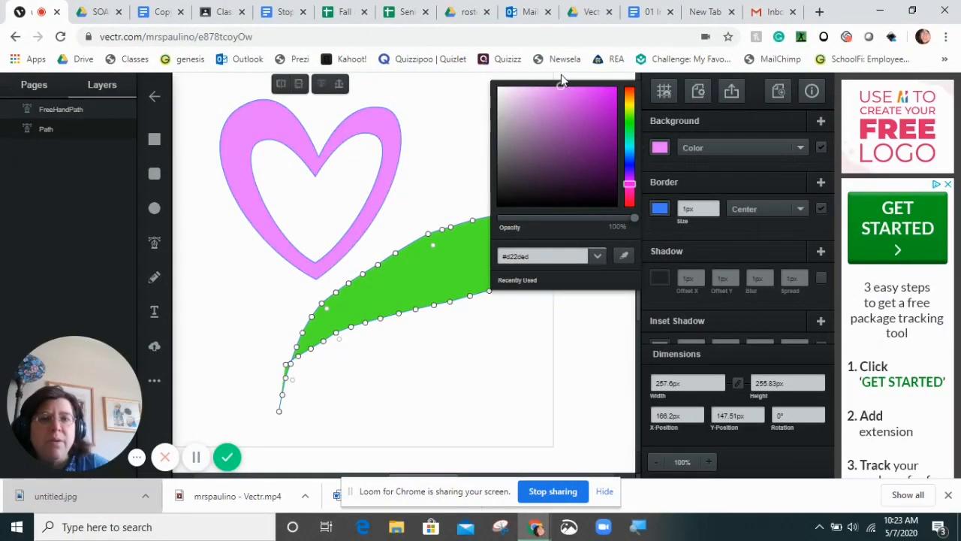
pyautogui.click(473, 144)
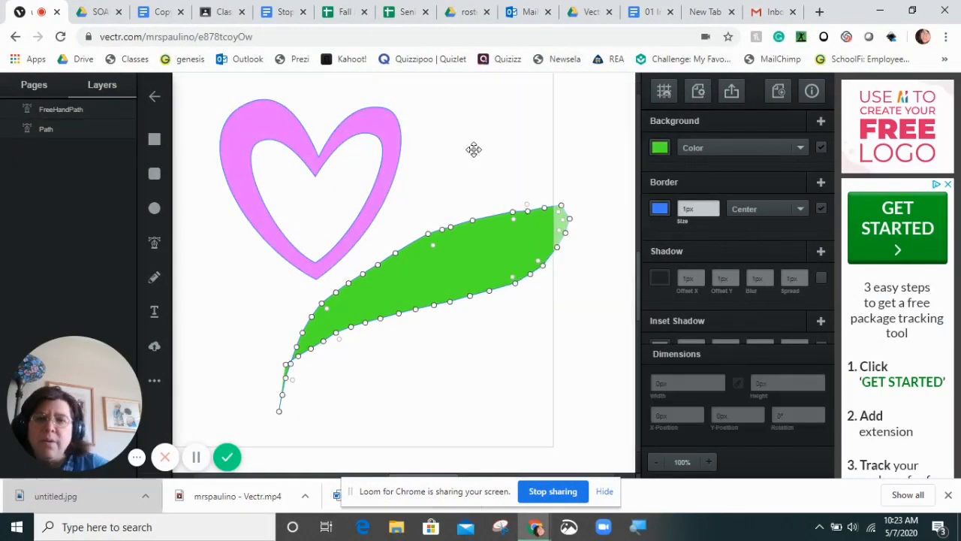
# Step: Move the pink heart slightly up and duplicate it, with the copy rotated 48.87° clockwise and its bottom tip on the original's
pyautogui.click(373, 213)
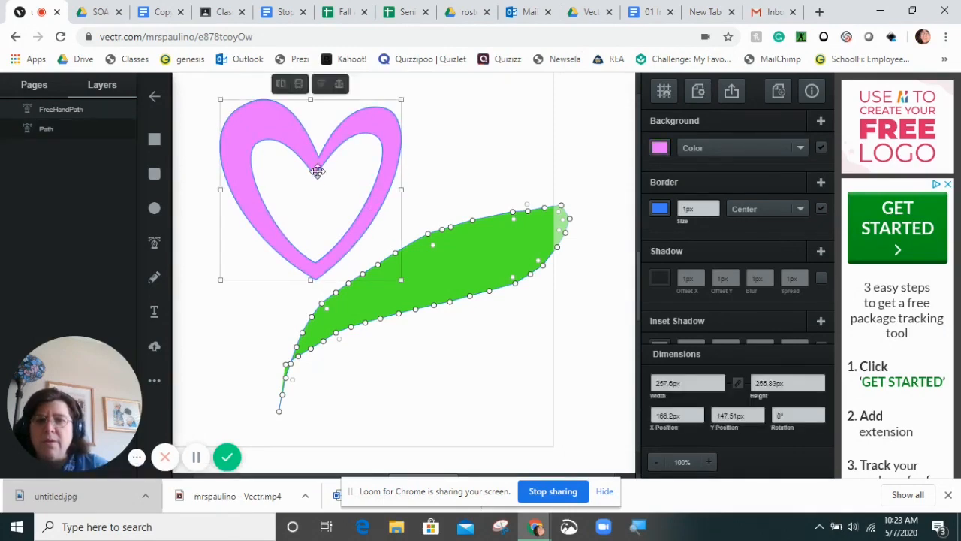
pyautogui.moveTo(302, 136); pyautogui.dragTo(308, 113)
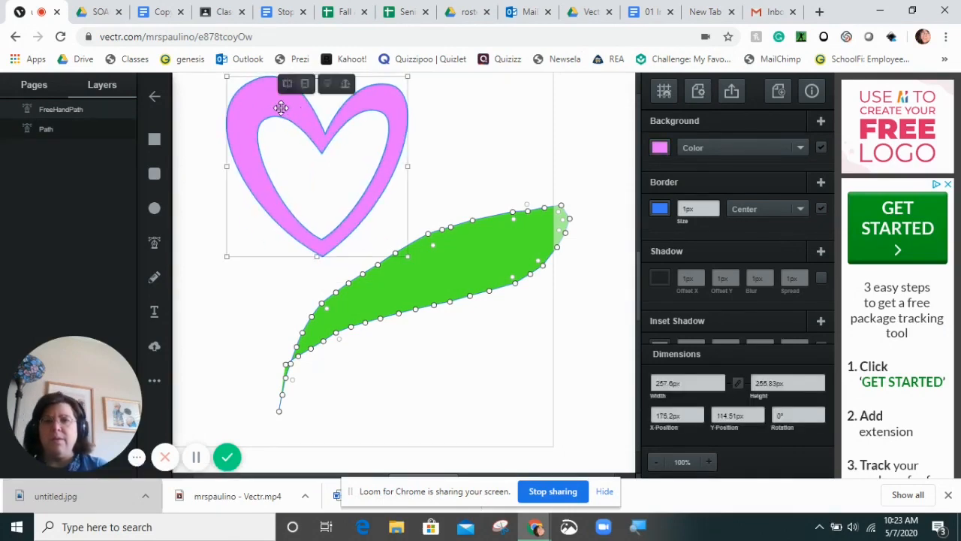
pyautogui.rightClick(281, 107)
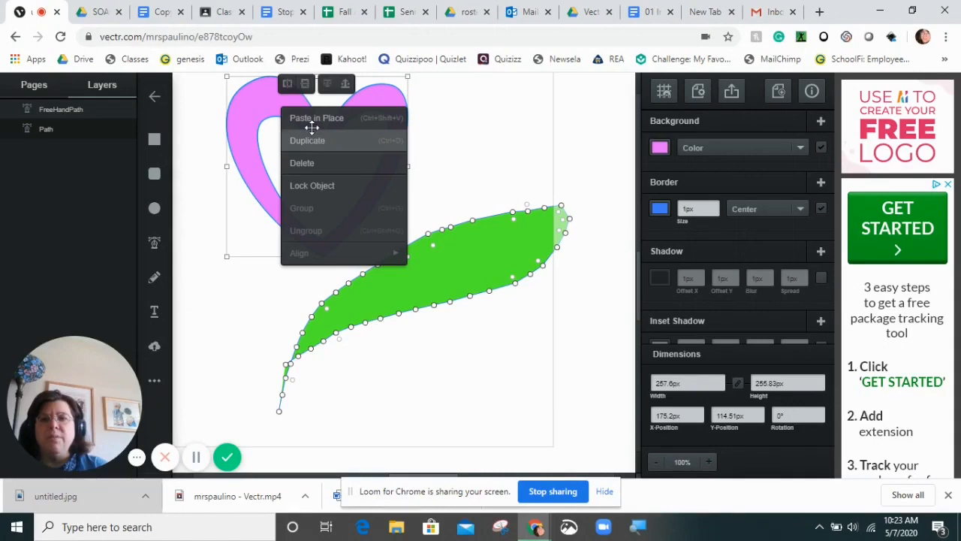
pyautogui.click(313, 134)
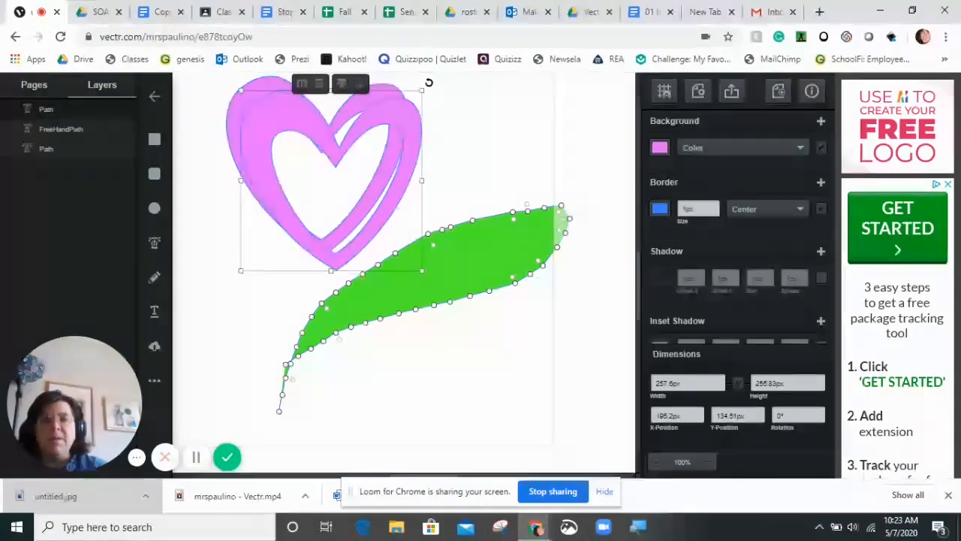
pyautogui.moveTo(428, 82); pyautogui.dragTo(465, 192)
# Step: Rotate the green leaf about 20° clockwise so it lies more level beneath the two hearts
pyautogui.click(435, 213)
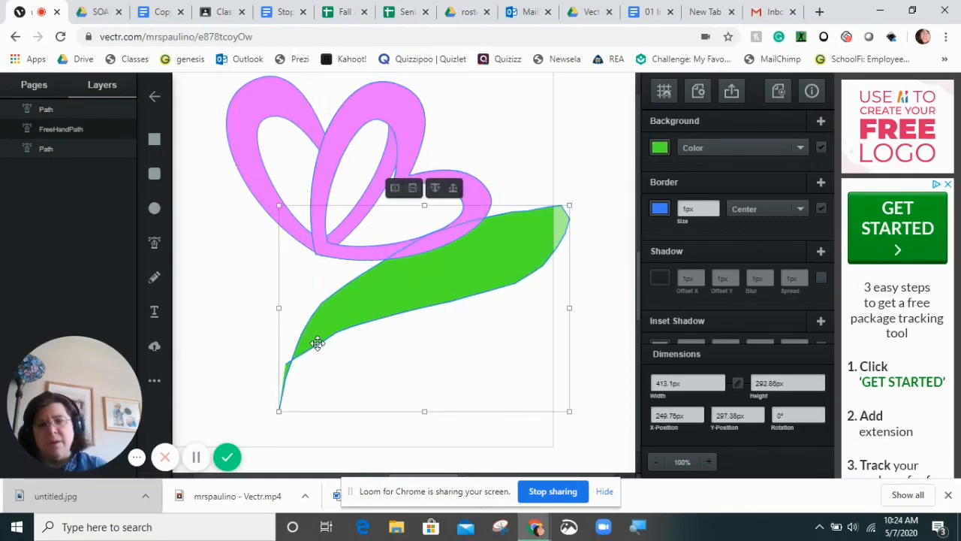
pyautogui.moveTo(545, 152); pyautogui.dragTo(510, 279)
# Step: Open the rotated heart's inner cutout and try giving it a dark gold fill, #aa7f0d
pyautogui.click(419, 180)
pyautogui.click(418, 180)
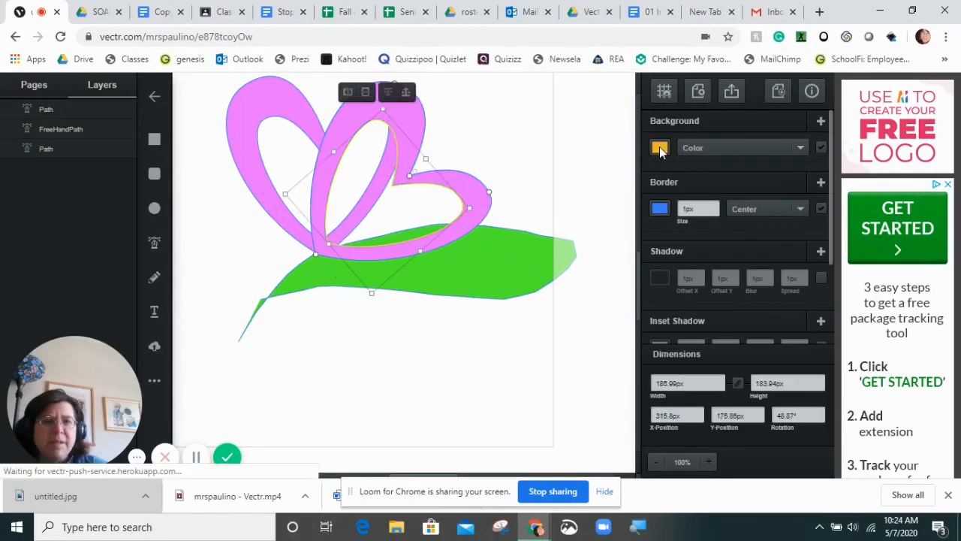
pyautogui.click(660, 148)
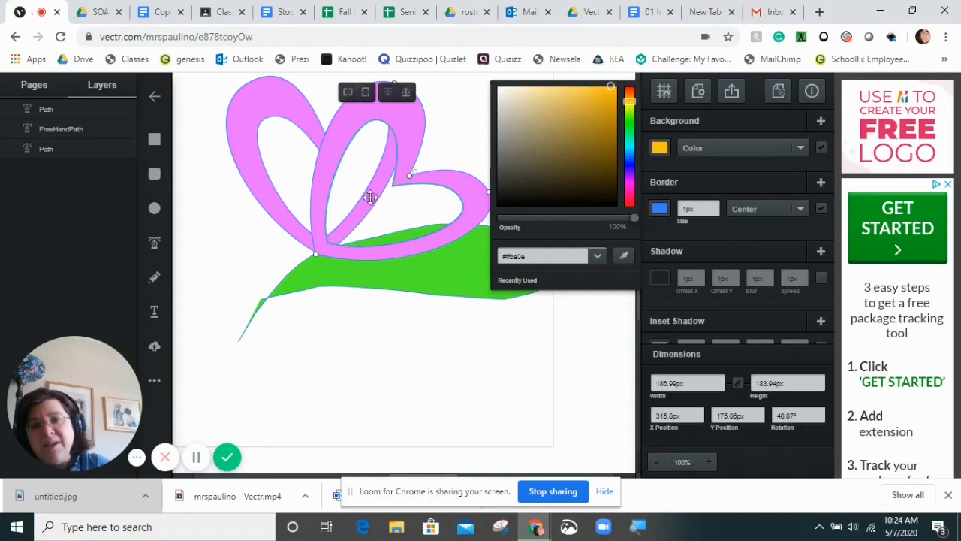
pyautogui.click(592, 111)
pyautogui.moveTo(593, 101); pyautogui.dragTo(607, 125)
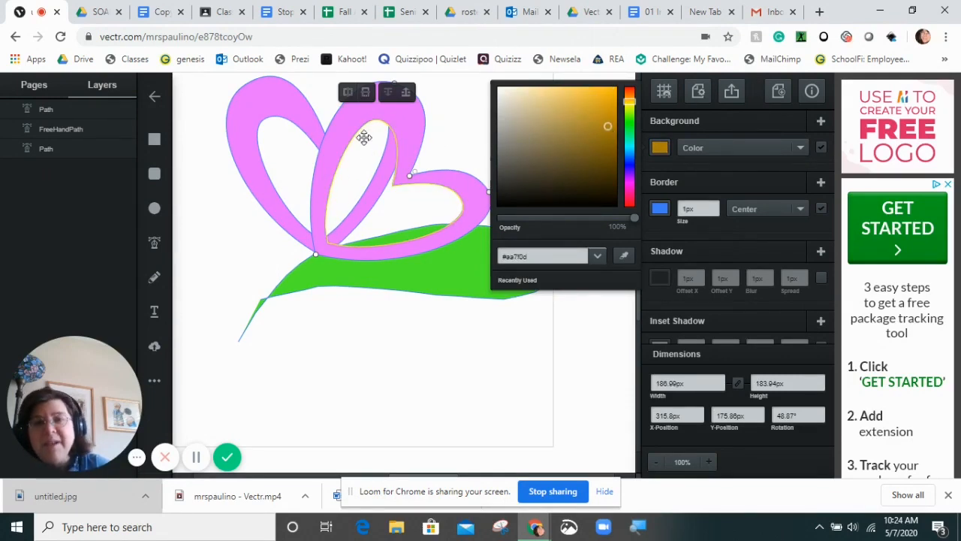
pyautogui.click(350, 155)
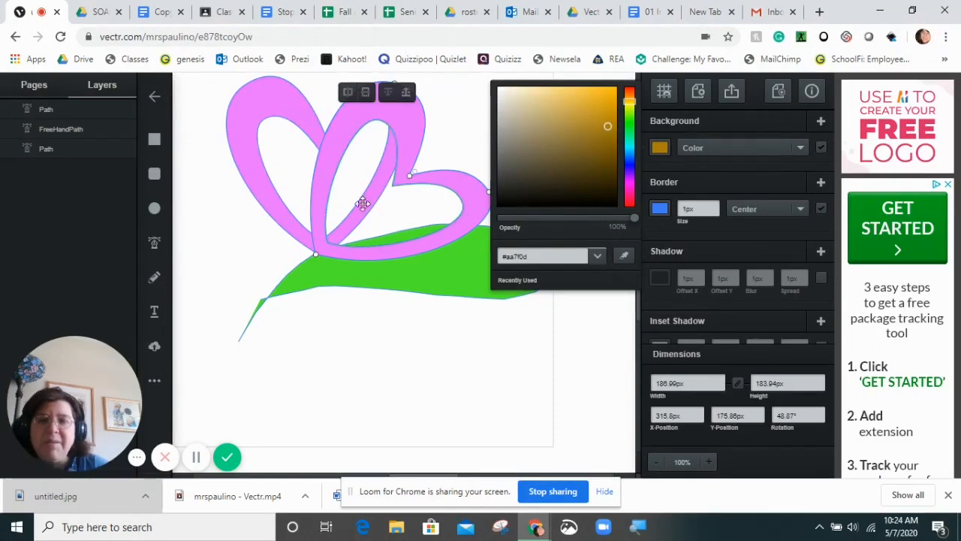
pyautogui.click(664, 154)
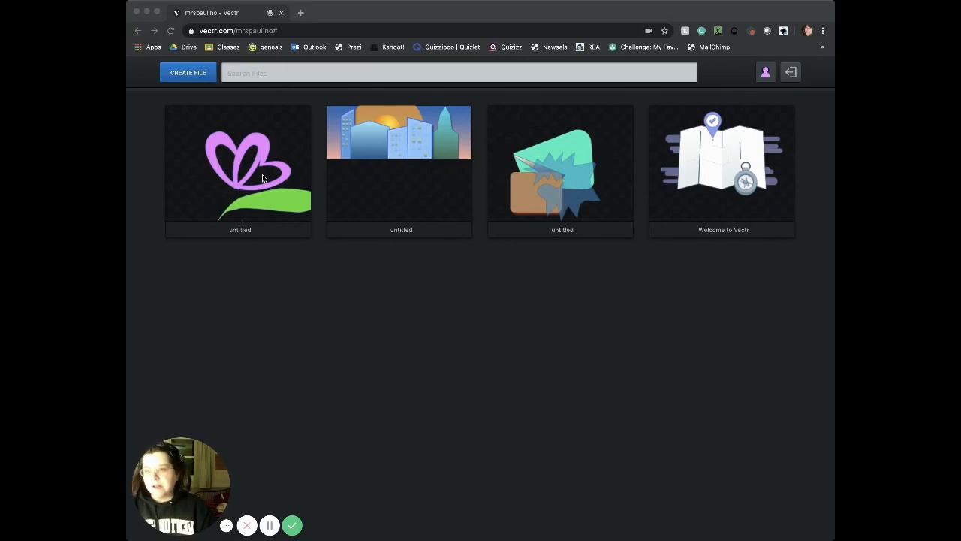
# Step: Open the saved heart-and-leaf drawing and reposition both hearts further left, with the leaf tucked up behind their base
pyautogui.click(242, 155)
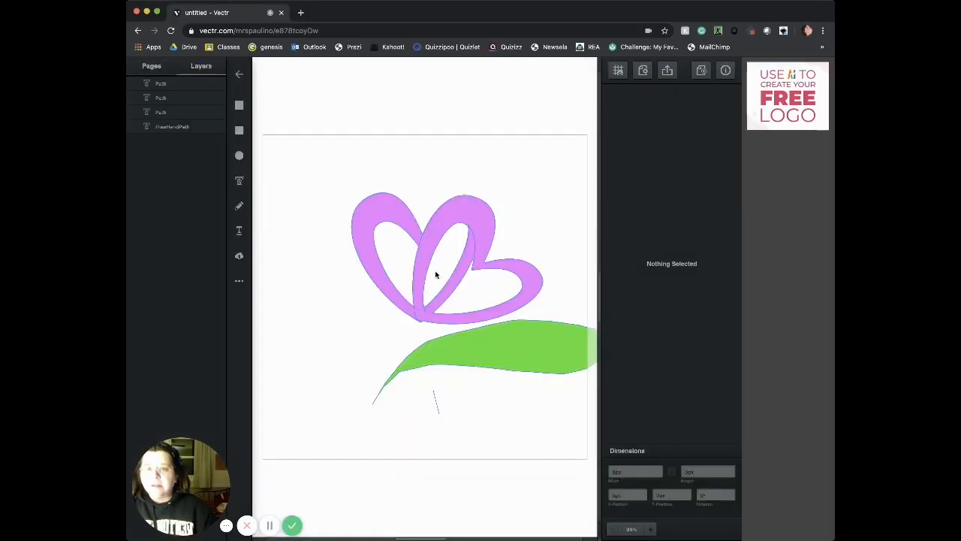
pyautogui.moveTo(333, 181); pyautogui.dragTo(497, 287)
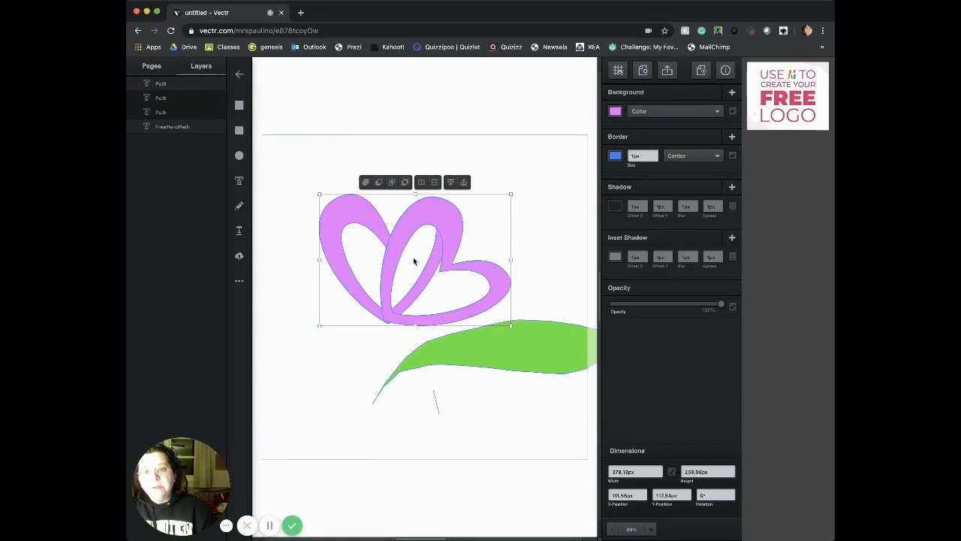
pyautogui.click(466, 353)
pyautogui.moveTo(470, 354); pyautogui.dragTo(430, 334)
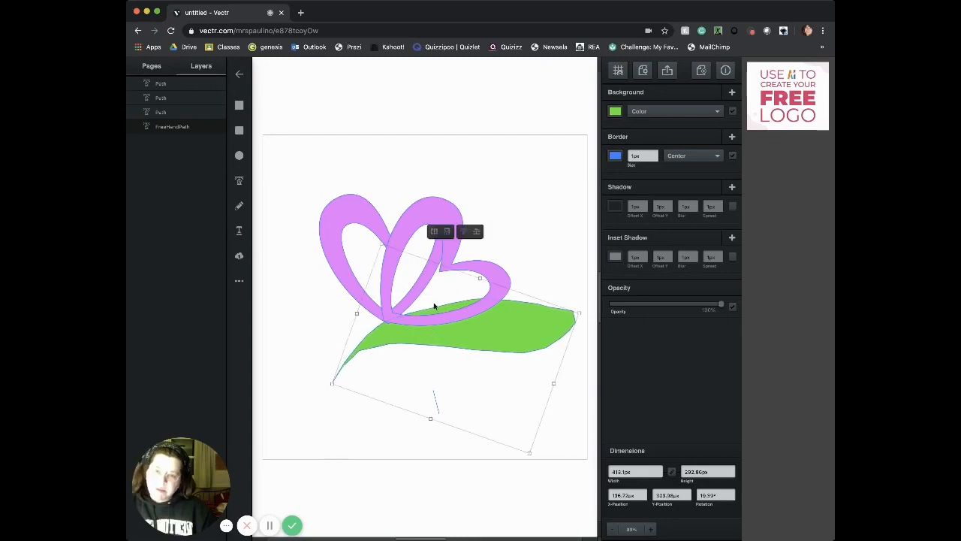
pyautogui.click(294, 337)
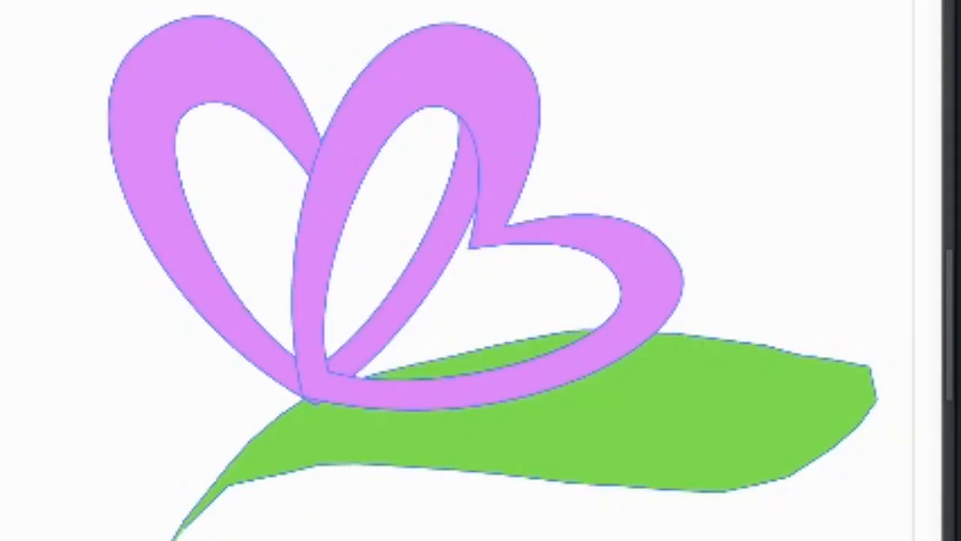
# Step: Try moving the rotated heart's inner cutout slightly upward, undo that move and reselect the whole heart
pyautogui.click(516, 366)
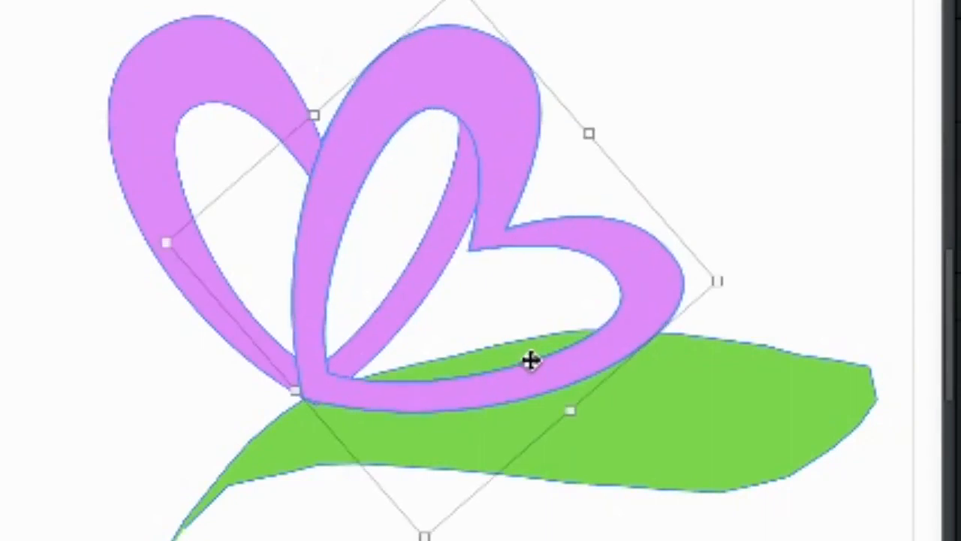
pyautogui.click(526, 363)
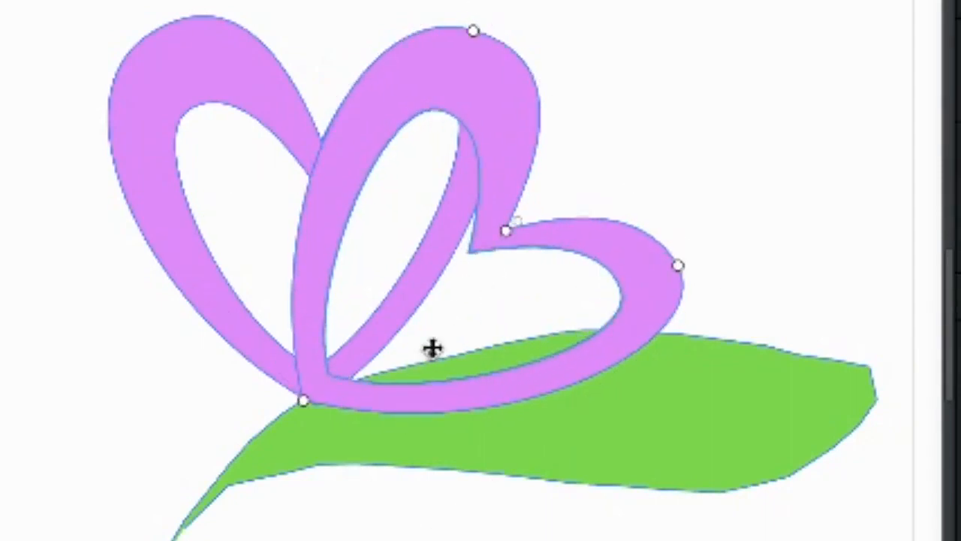
pyautogui.moveTo(461, 251); pyautogui.dragTo(467, 228)
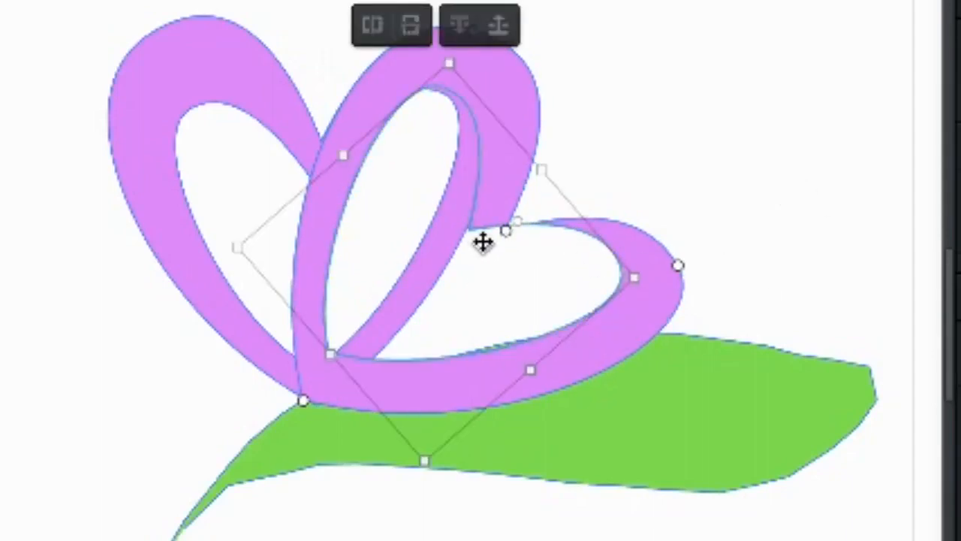
pyautogui.hotkey('ctrl', 'z')
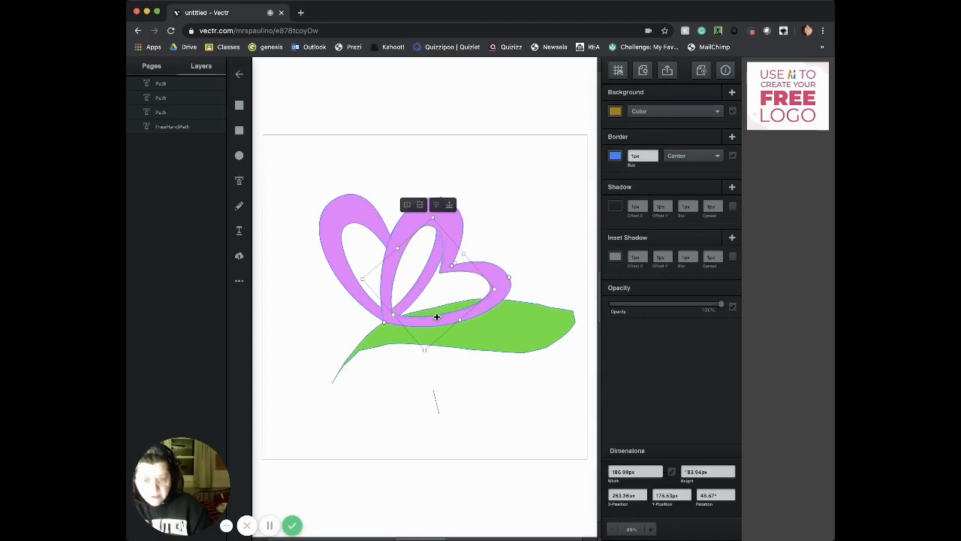
pyautogui.click(504, 258)
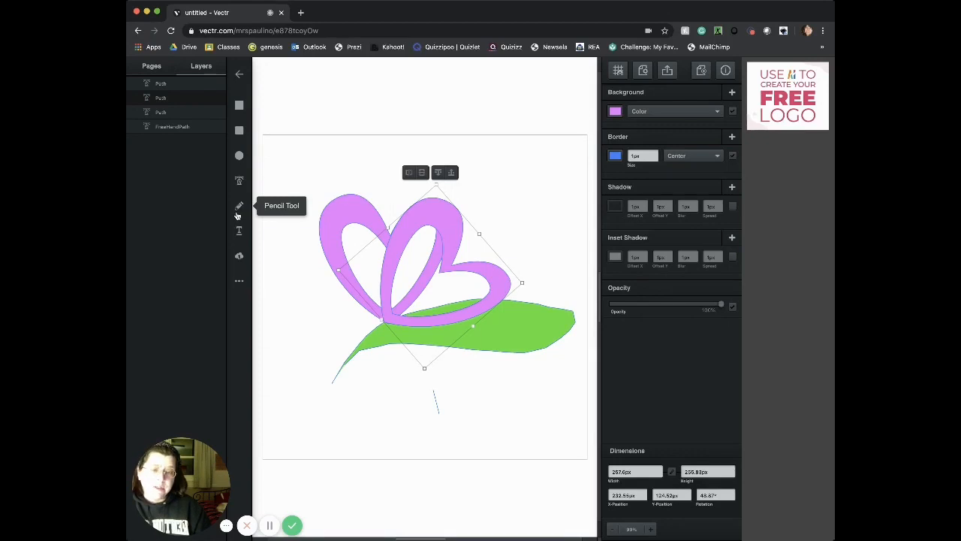
# Step: Trace a closed heart-shaped outline over the front heart's ring with the Pen tool, surrounding its inner cutout
pyautogui.click(239, 182)
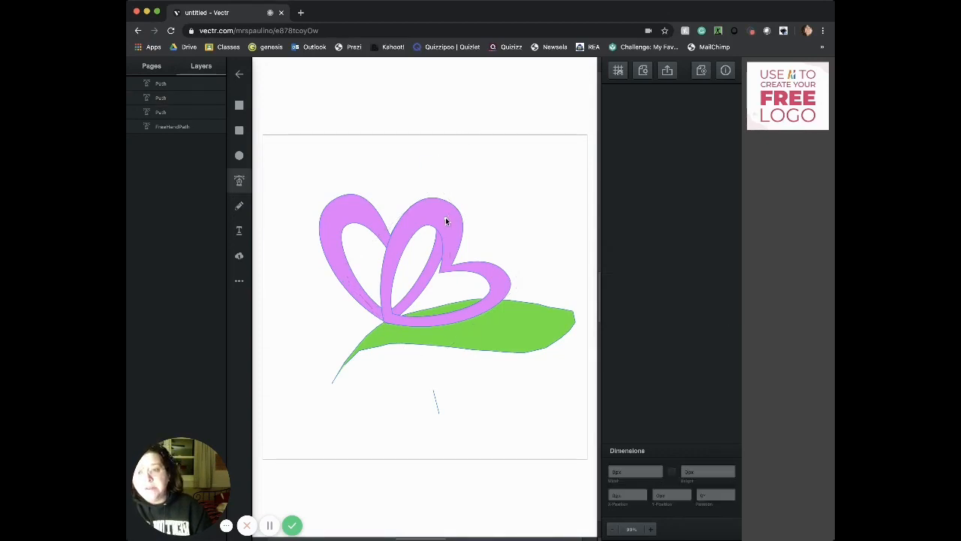
pyautogui.click(445, 217)
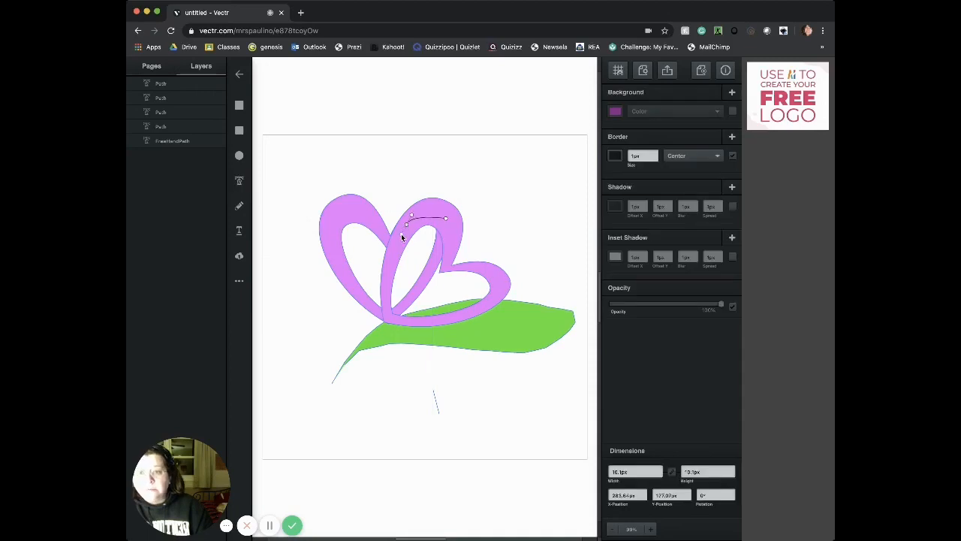
pyautogui.click(387, 318)
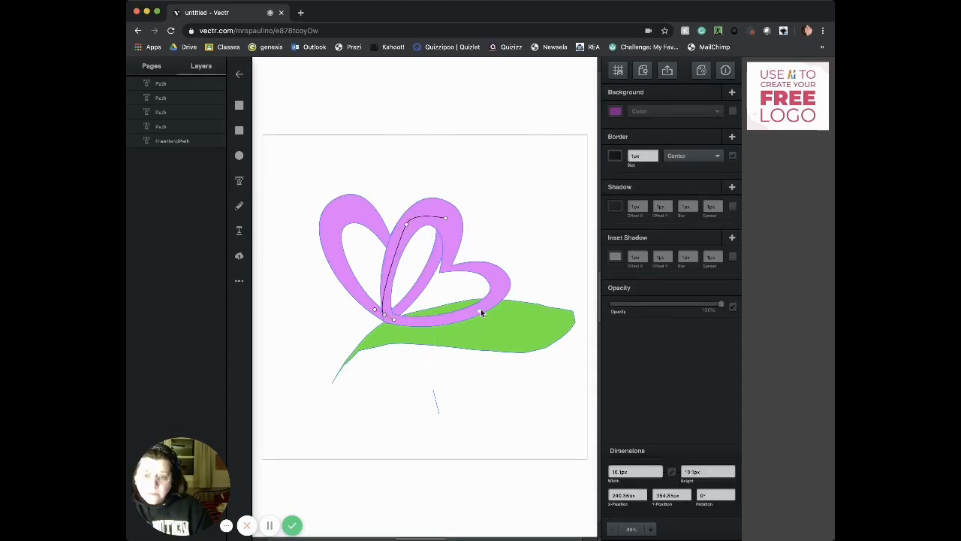
pyautogui.moveTo(481, 311); pyautogui.dragTo(473, 272)
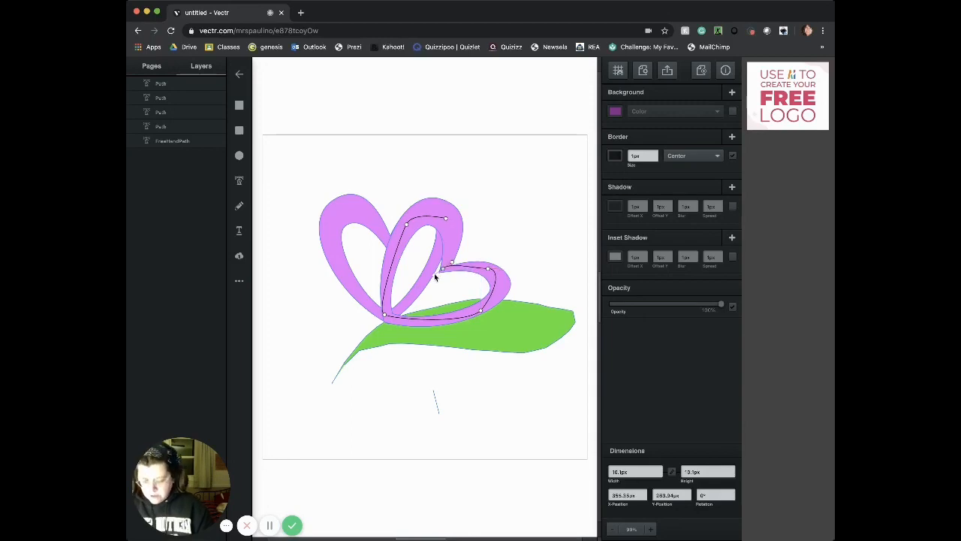
pyautogui.moveTo(442, 269); pyautogui.dragTo(439, 253)
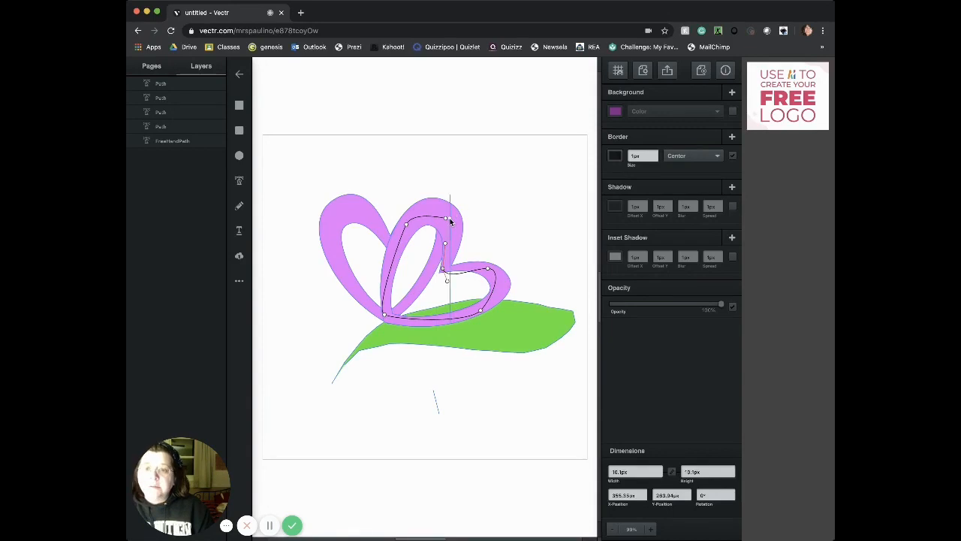
pyautogui.click(504, 262)
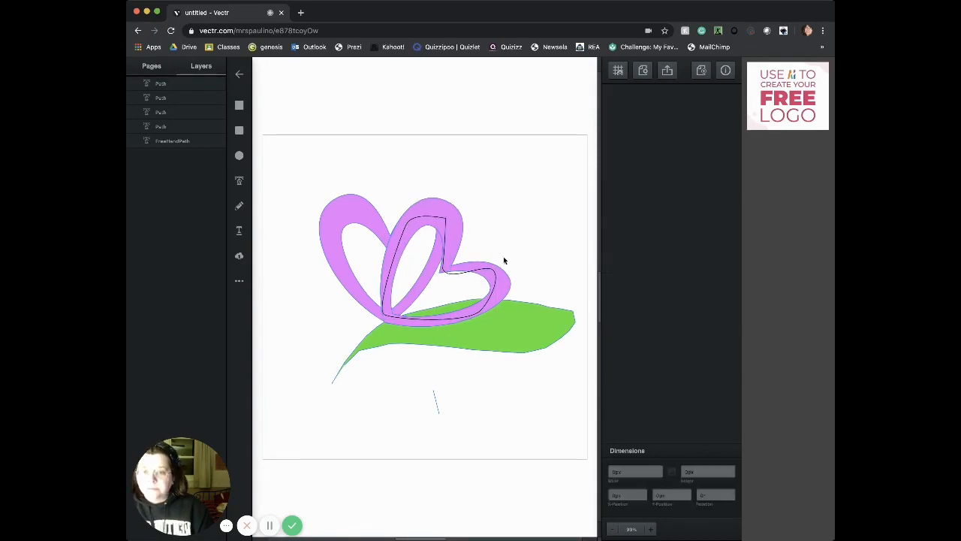
# Step: Add a node to the traced outline just beside its notch and move it slightly up to flatten that edge
pyautogui.click(452, 275)
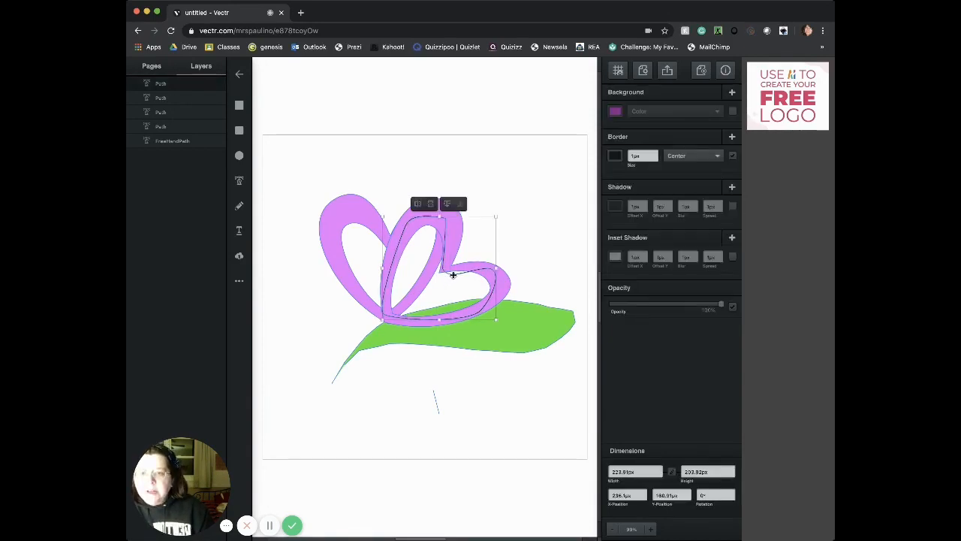
pyautogui.doubleClick(453, 275)
pyautogui.click(453, 276)
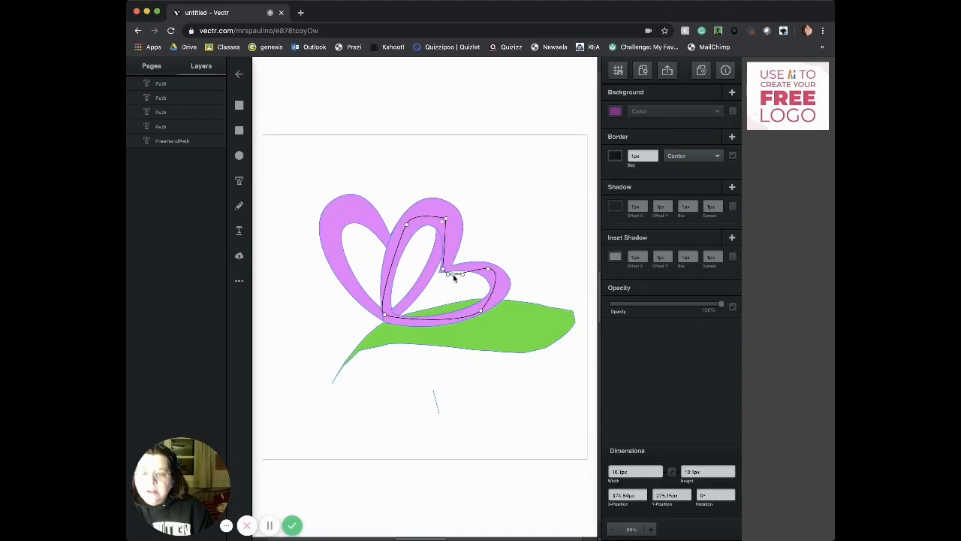
pyautogui.moveTo(453, 278); pyautogui.dragTo(455, 268)
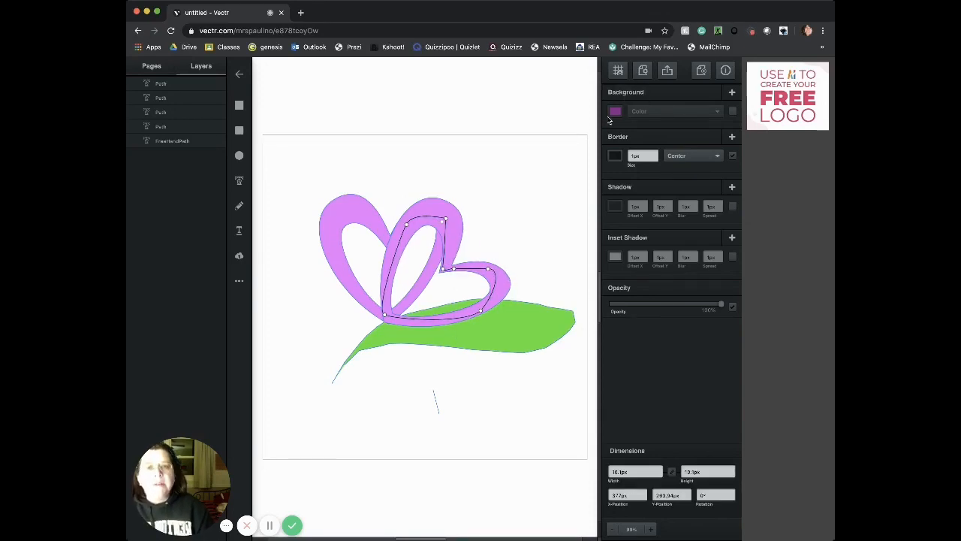
# Step: Fill the traced heart with magenta and send it backward so that it shows through the front heart's cutout
pyautogui.click(616, 113)
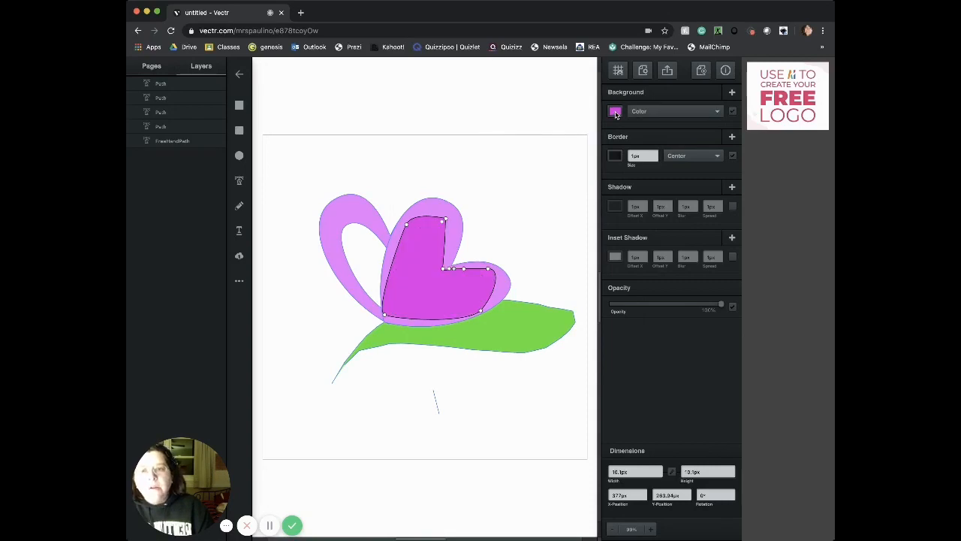
pyautogui.rightClick(450, 297)
pyautogui.click(455, 305)
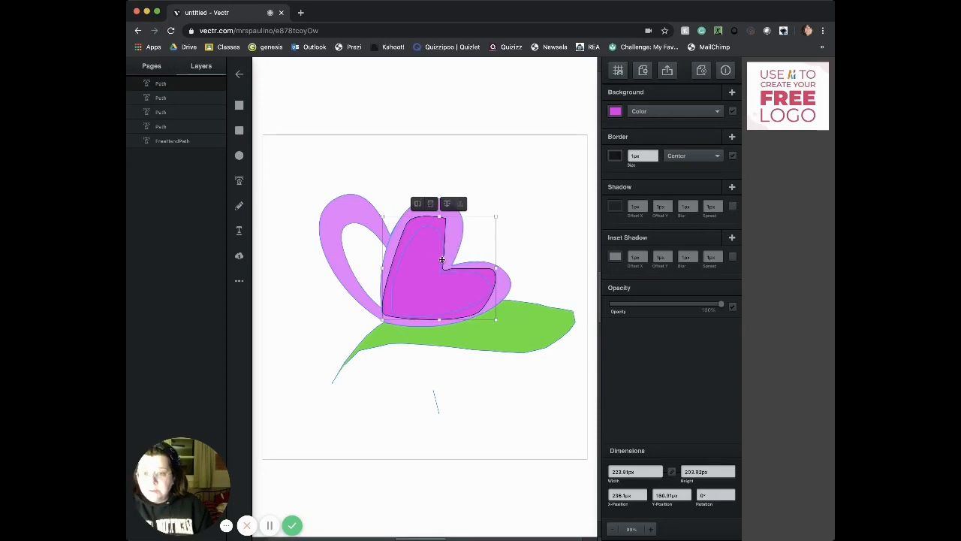
pyautogui.click(419, 204)
pyautogui.click(419, 203)
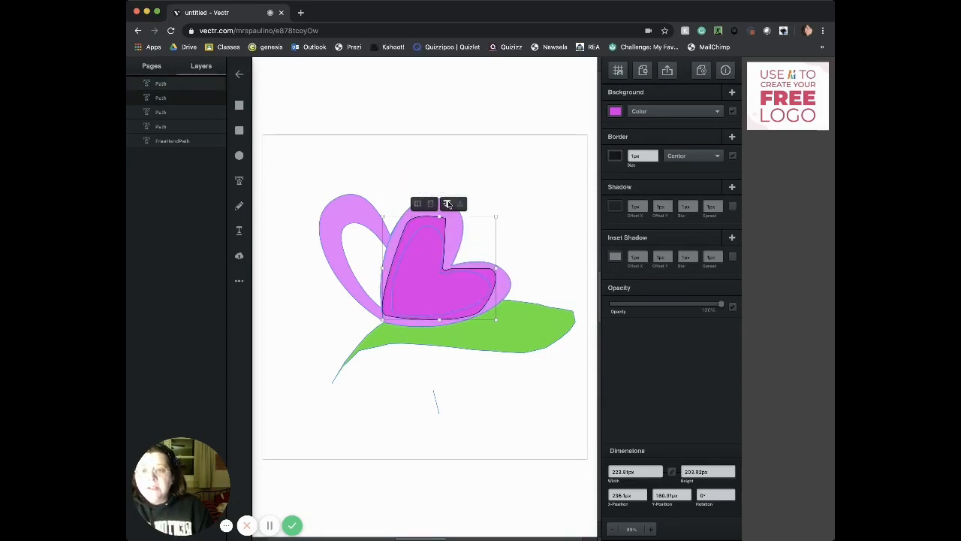
pyautogui.click(446, 204)
pyautogui.click(547, 193)
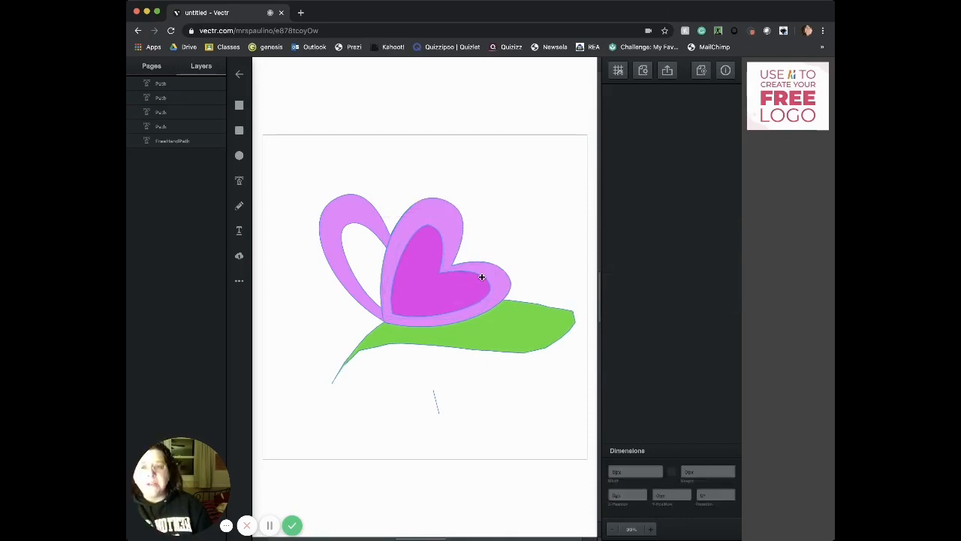
# Step: Trace a closed outline around the rear heart's cutout with the Pen tool, extending it across the front heart
pyautogui.click(342, 213)
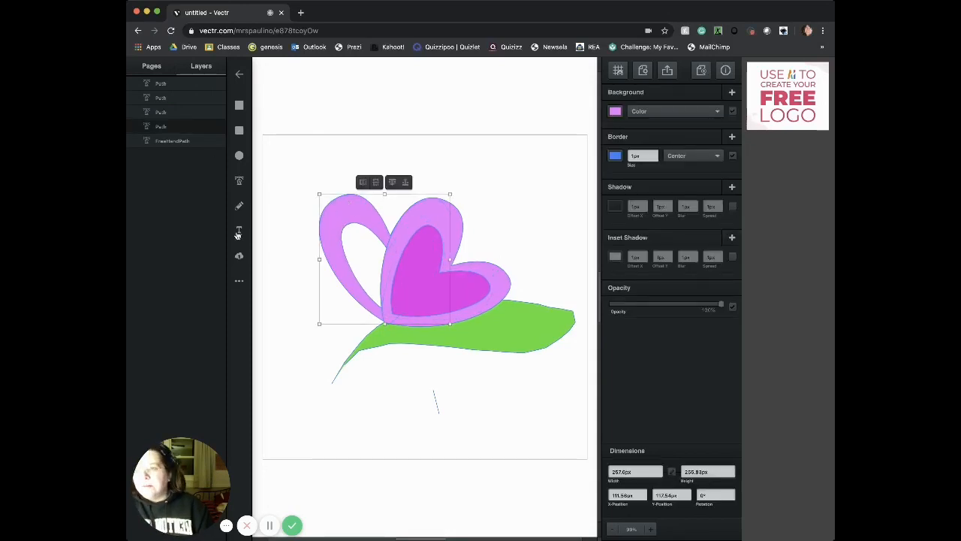
pyautogui.click(239, 181)
pyautogui.click(333, 237)
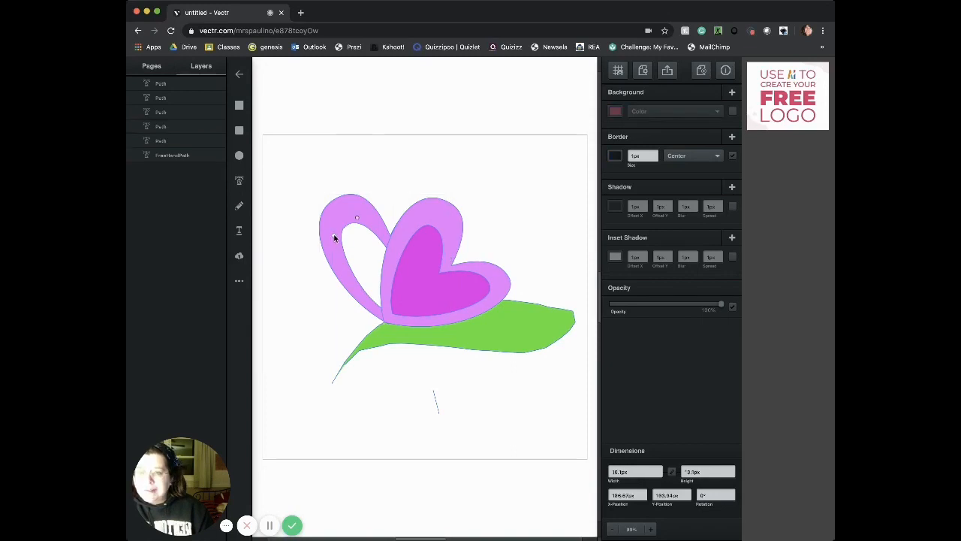
pyautogui.click(358, 218)
pyautogui.click(384, 314)
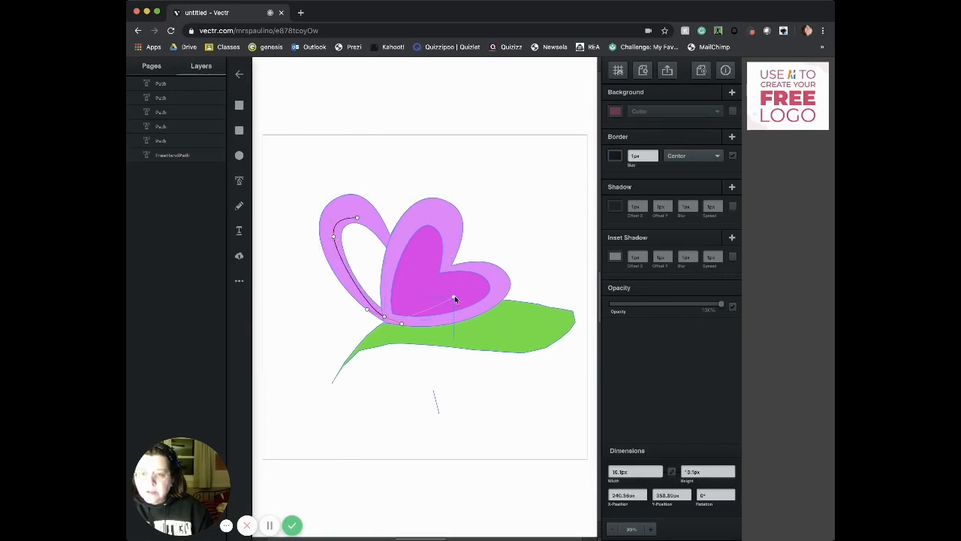
pyautogui.moveTo(473, 291); pyautogui.dragTo(475, 279)
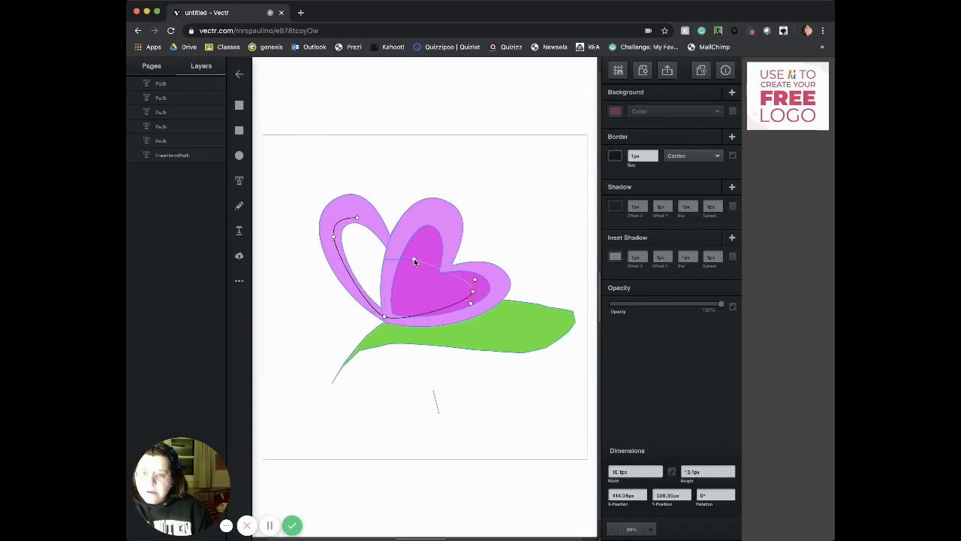
pyautogui.click(357, 218)
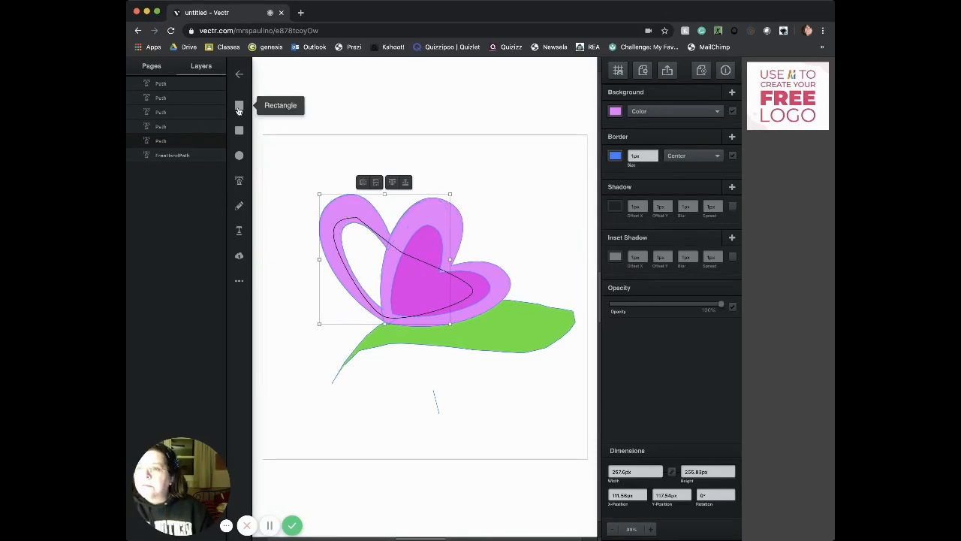
# Step: Turn on the background fill of the rear traced shape and set it to a muted purple
pyautogui.click(342, 219)
pyautogui.click(617, 112)
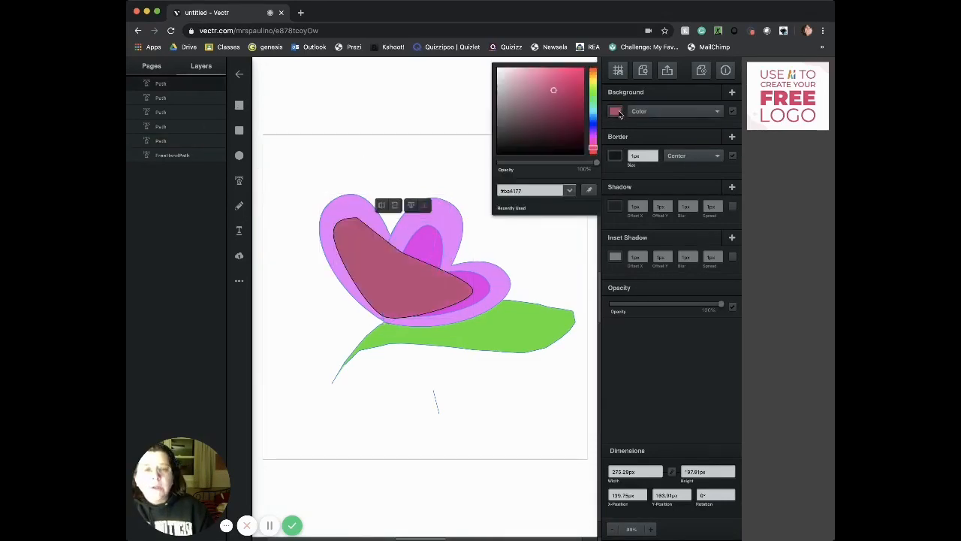
pyautogui.click(594, 140)
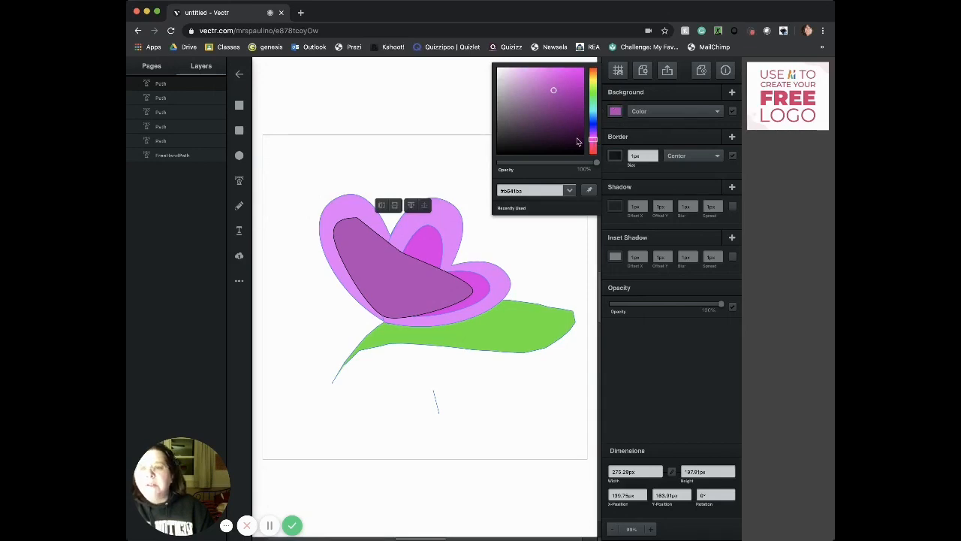
# Step: Send the purple shape backward behind both hearts and remove the stray short line below the leaf
pyautogui.click(401, 278)
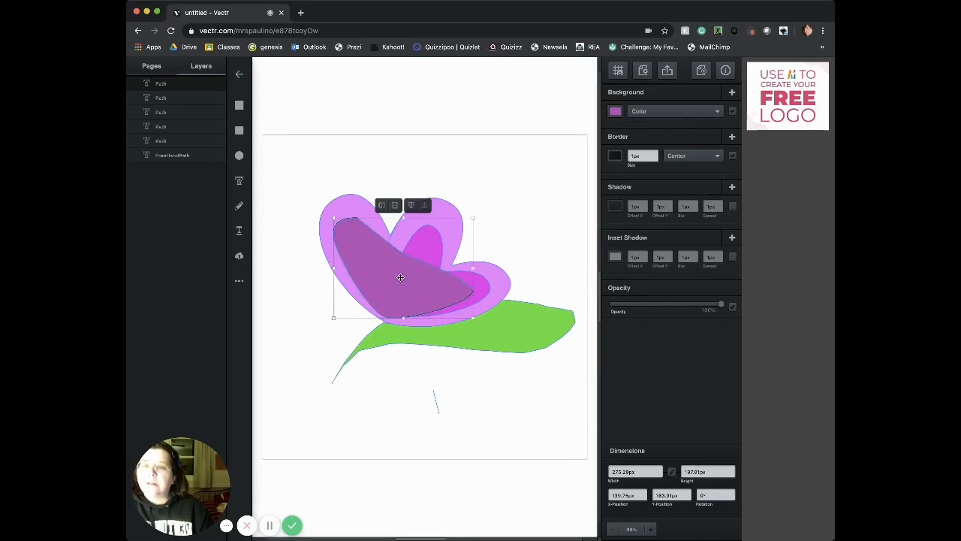
pyautogui.click(410, 205)
pyautogui.click(411, 205)
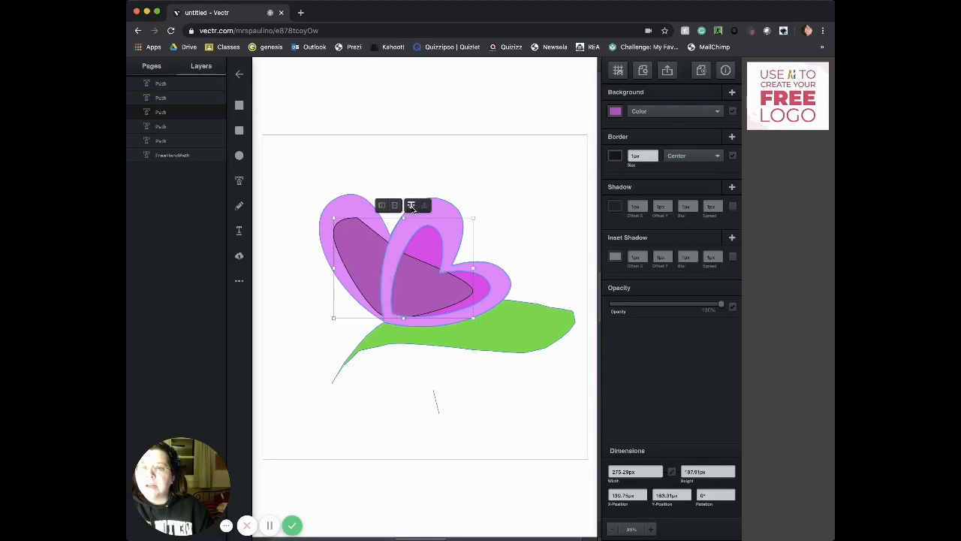
pyautogui.click(411, 205)
pyautogui.click(411, 205)
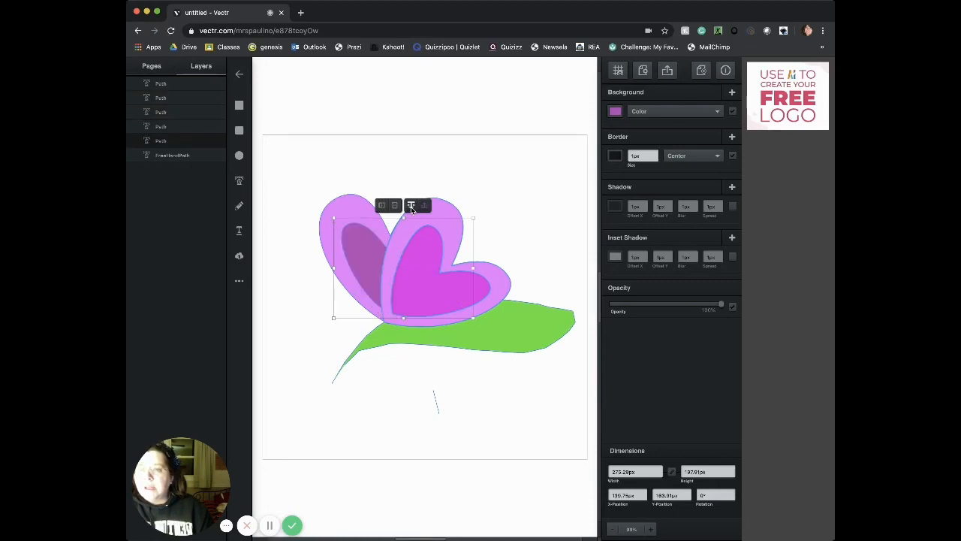
pyautogui.click(498, 159)
pyautogui.press('super+z')
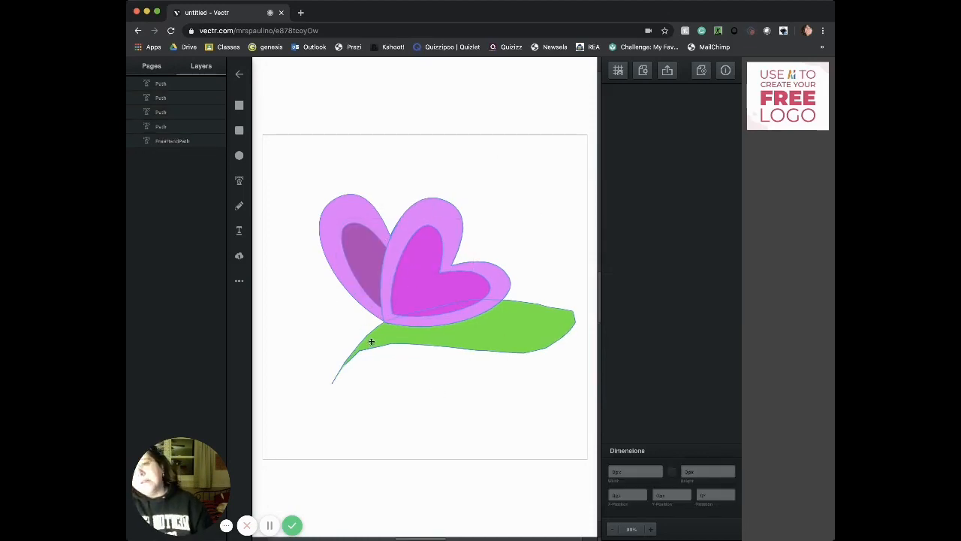
# Step: Add a text object reading "Happy Spring" below the leaf
pyautogui.click(239, 232)
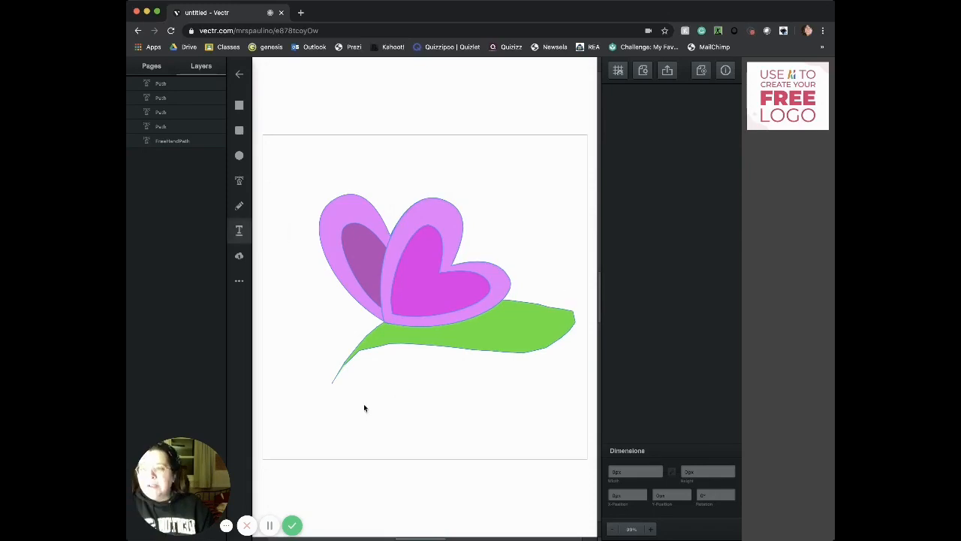
pyautogui.click(356, 369)
pyautogui.moveTo(494, 390); pyautogui.dragTo(504, 423)
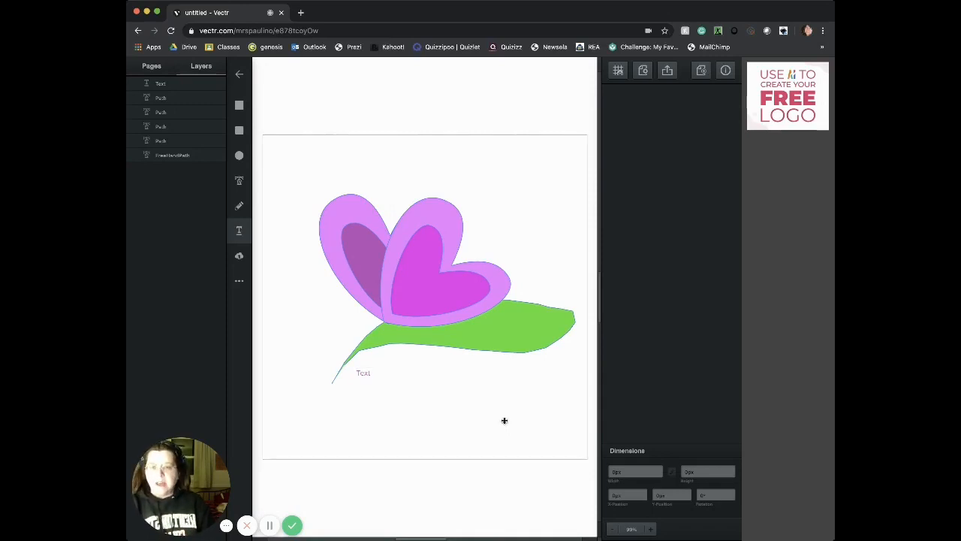
pyautogui.moveTo(504, 423); pyautogui.dragTo(504, 423)
pyautogui.write('Happy Sprin')
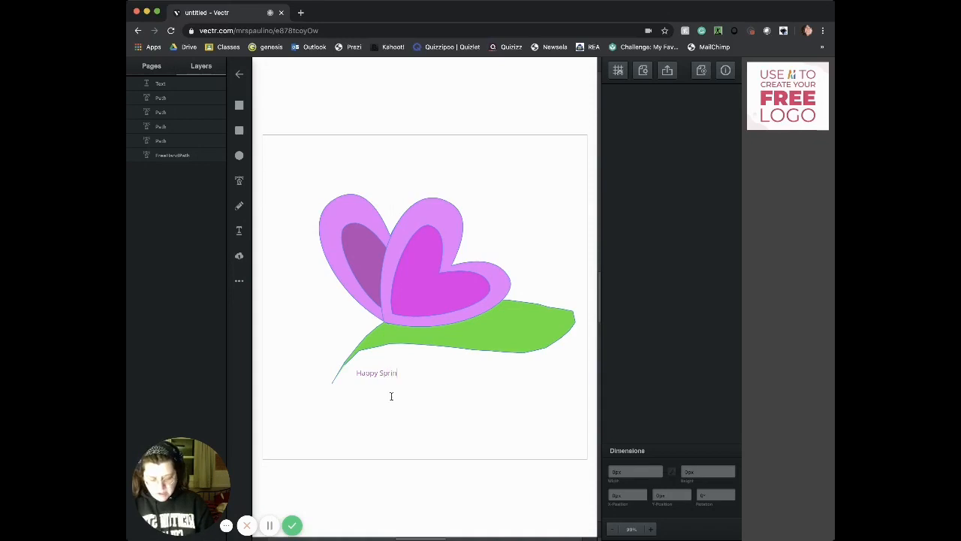
pyautogui.write('g')
pyautogui.press('Escape')
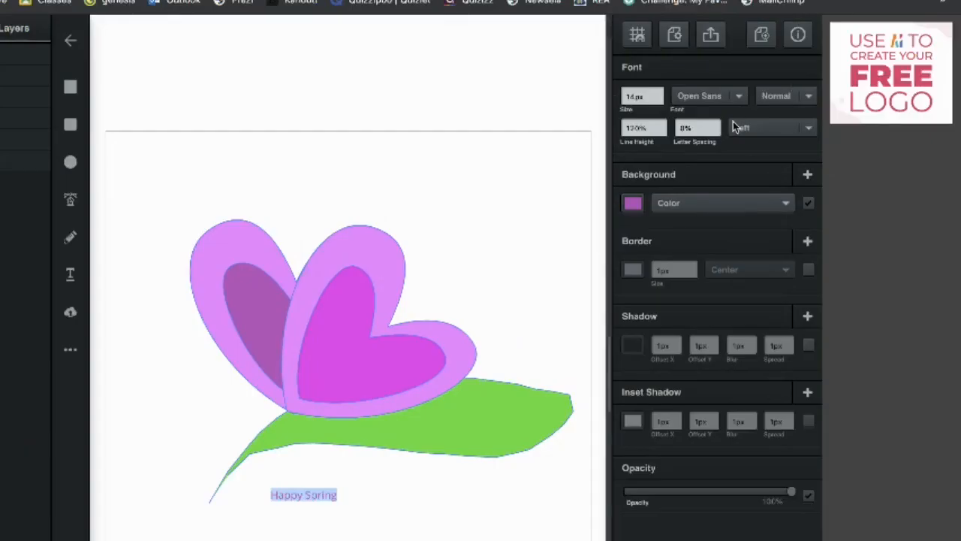
# Step: Set the "Happy Spring" text to the Oregano font and enlarge it to about 74 px
pyautogui.click(740, 96)
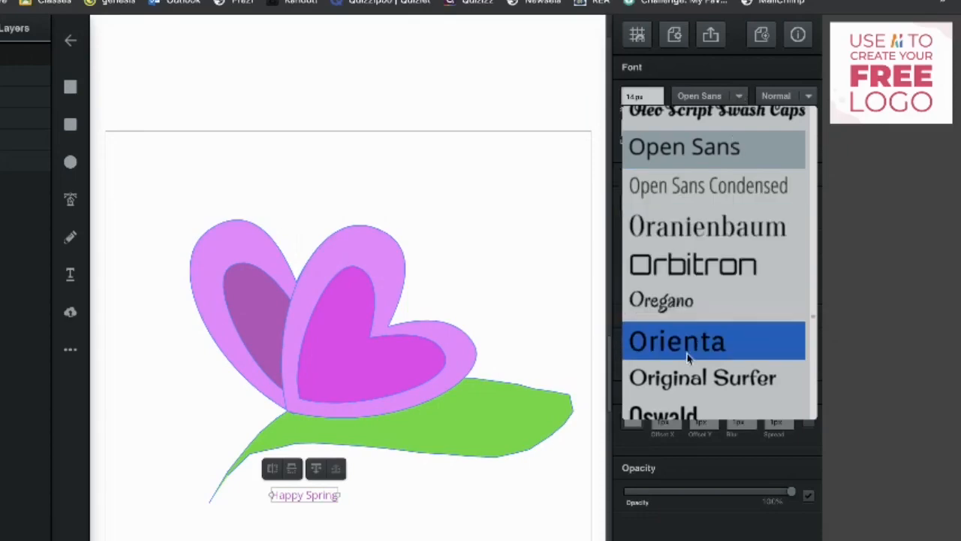
pyautogui.click(668, 301)
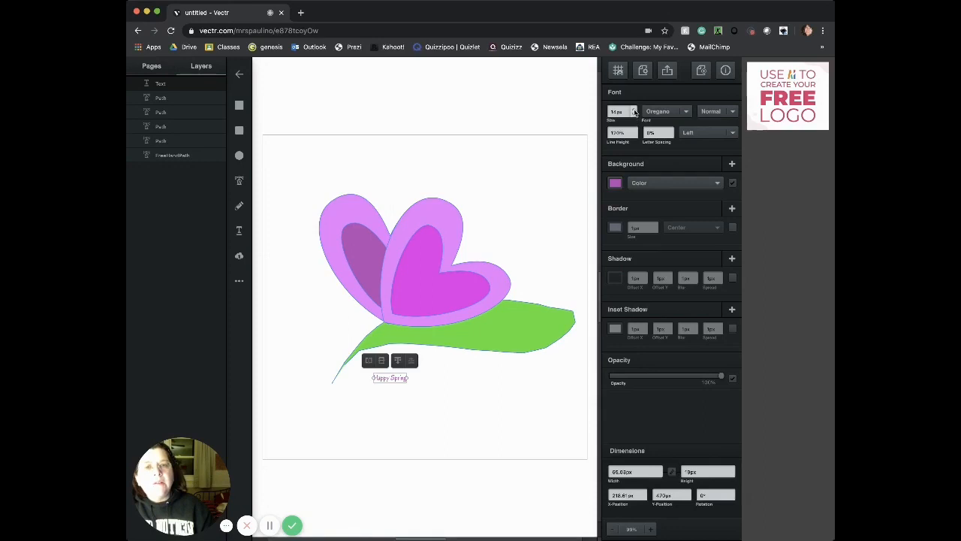
pyautogui.click(635, 109)
pyautogui.click(634, 109)
pyautogui.click(634, 108)
pyautogui.click(634, 109)
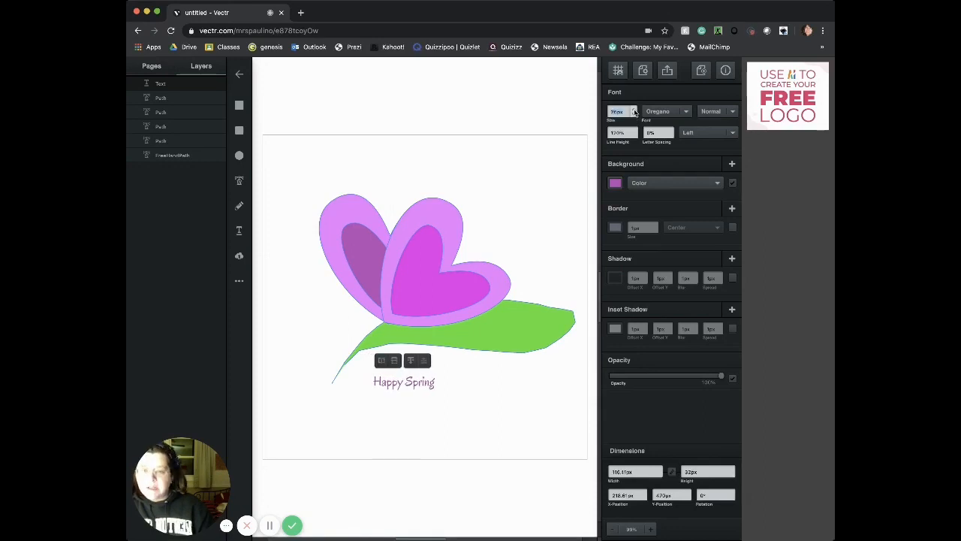
pyautogui.click(635, 109)
pyautogui.click(635, 109)
pyautogui.click(635, 109)
pyautogui.click(635, 109)
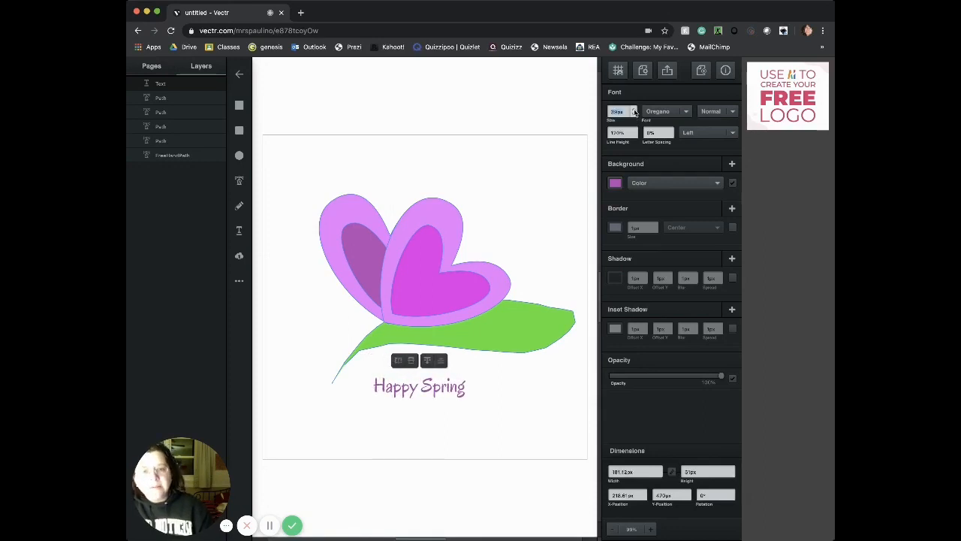
pyautogui.click(635, 108)
pyautogui.click(635, 109)
pyautogui.click(635, 109)
pyautogui.click(634, 109)
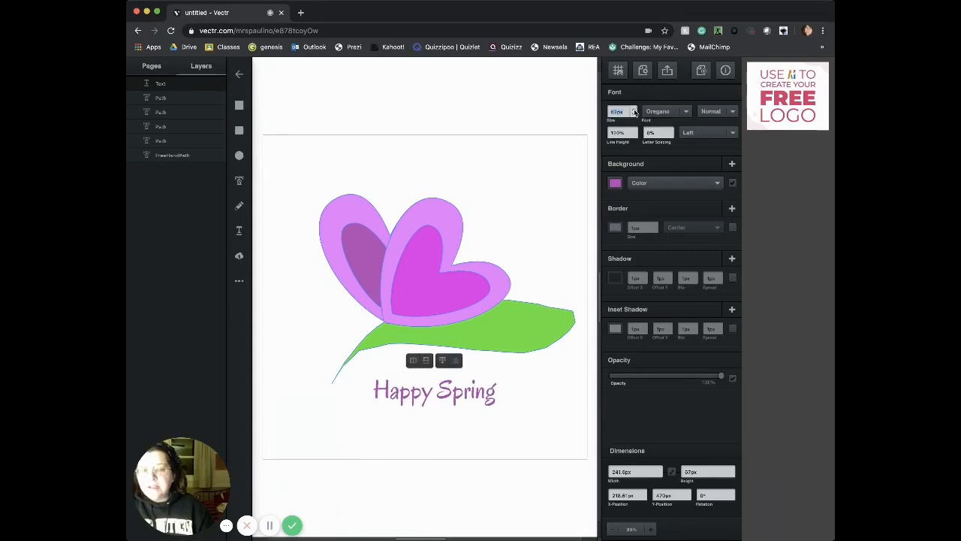
pyautogui.click(635, 109)
pyautogui.click(635, 109)
pyautogui.click(635, 108)
pyautogui.click(635, 109)
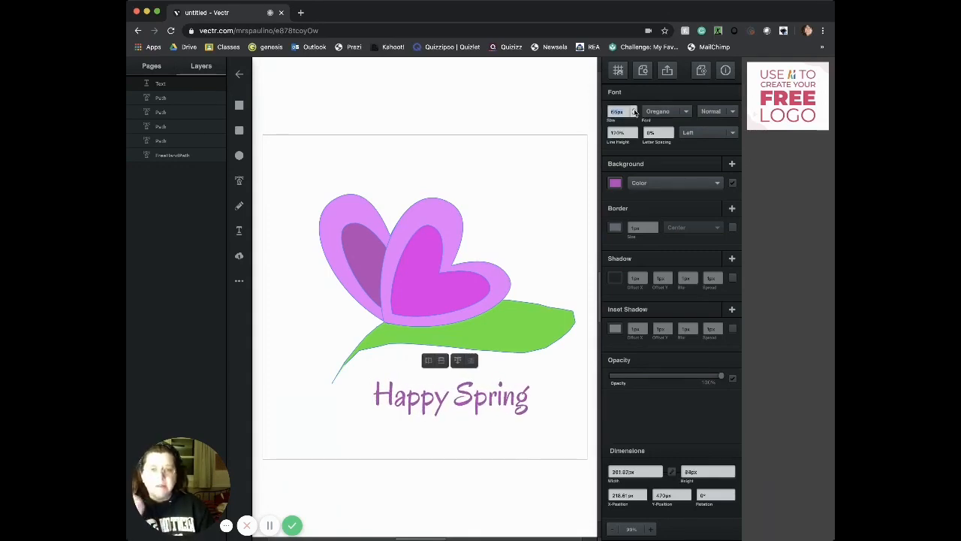
pyautogui.click(635, 110)
pyautogui.click(635, 110)
pyautogui.click(635, 110)
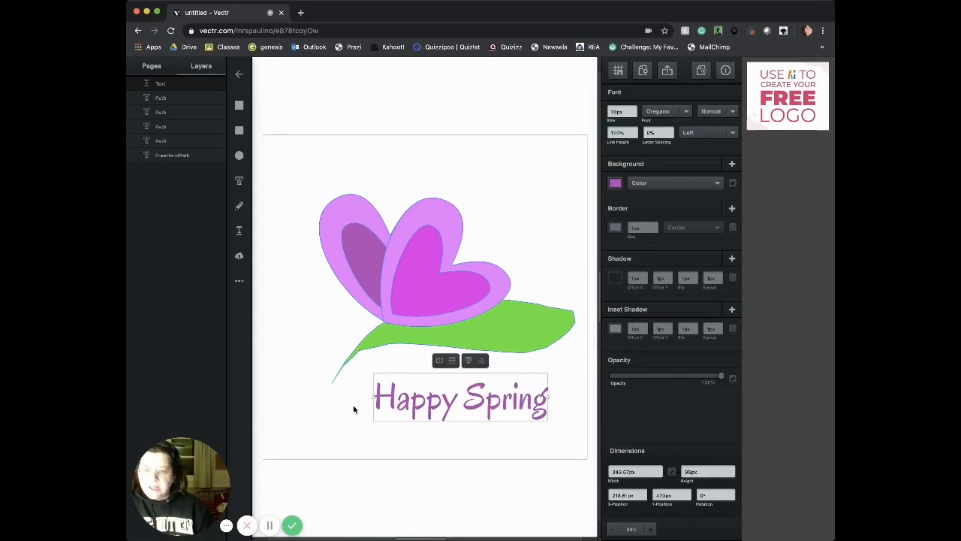
# Step: Move the "Happy Spring" text up close beneath the leaf and open the drawing's export preview
pyautogui.moveTo(460, 404); pyautogui.dragTo(452, 379)
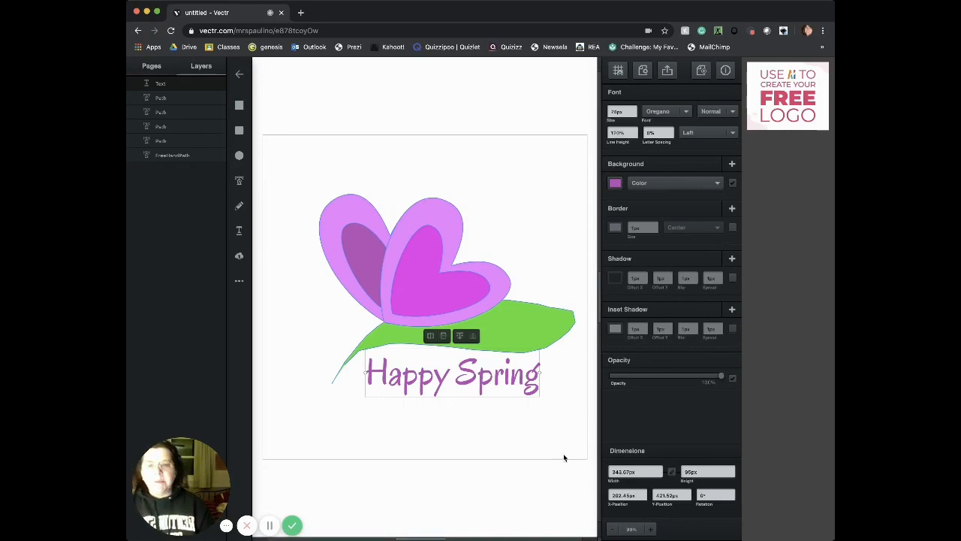
pyautogui.click(447, 448)
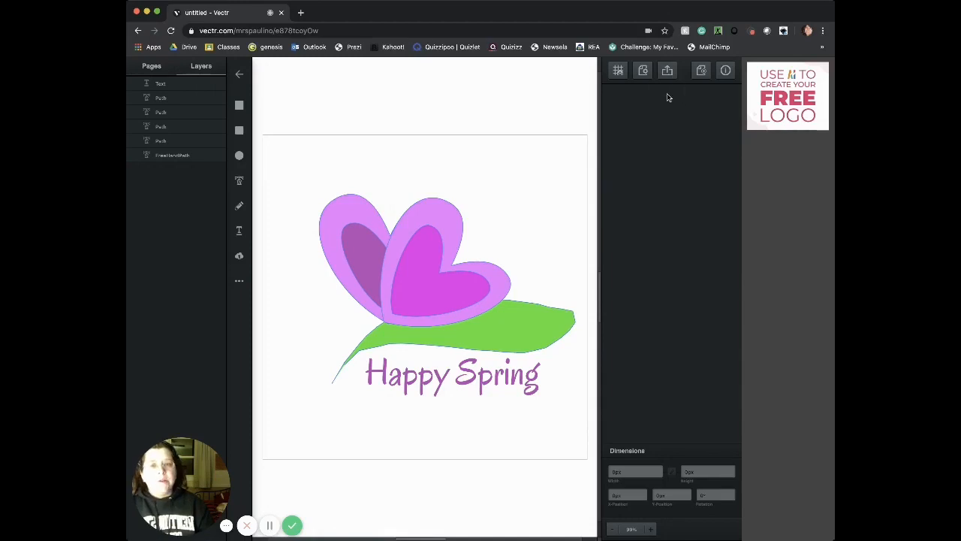
pyautogui.click(668, 71)
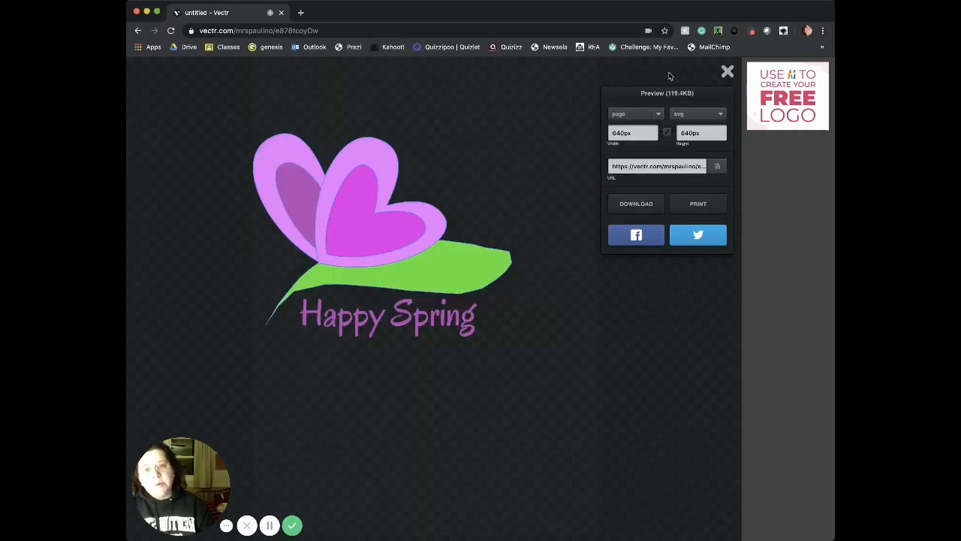